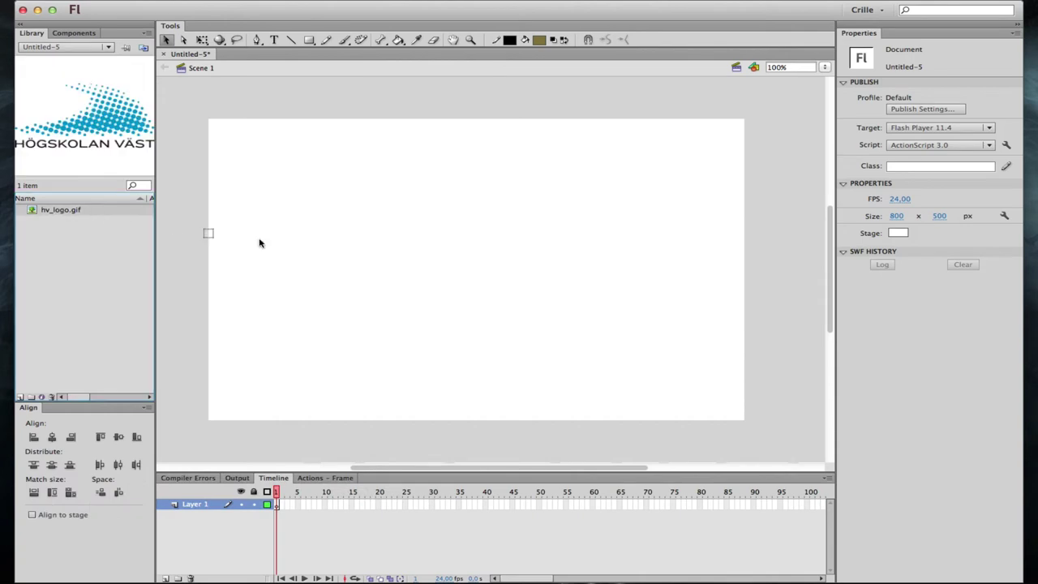
- Convert the hv_logo.gif bitmap on the stage into a Graphic symbol named Logo
left_click(665, 264)
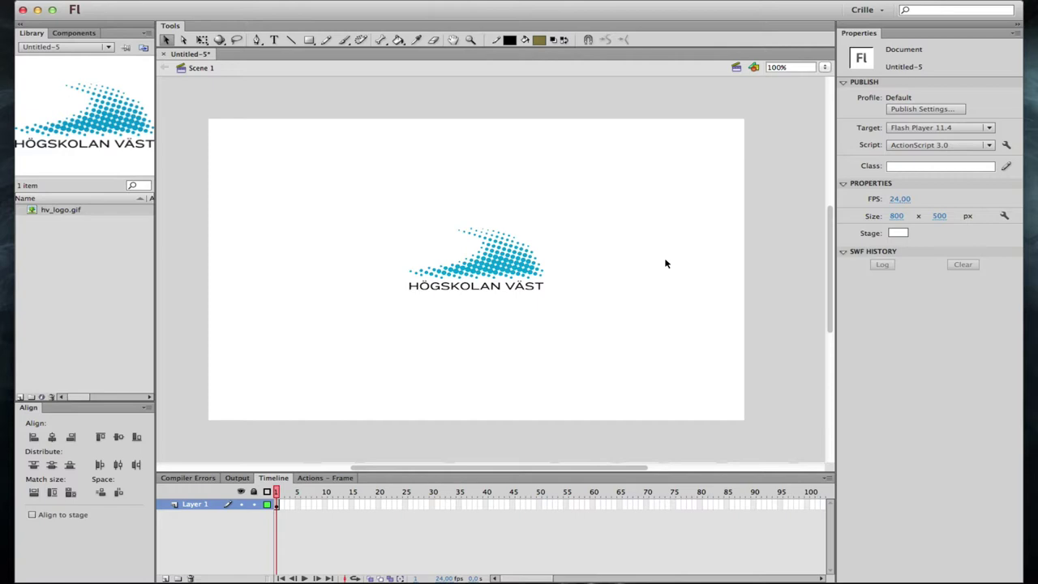
left_click(512, 266)
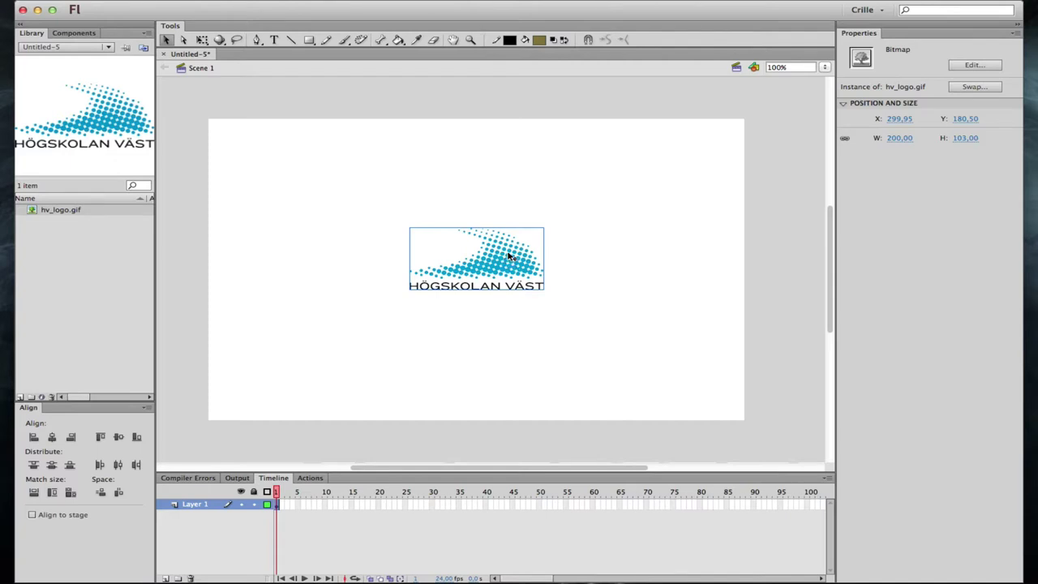
right_click(510, 257)
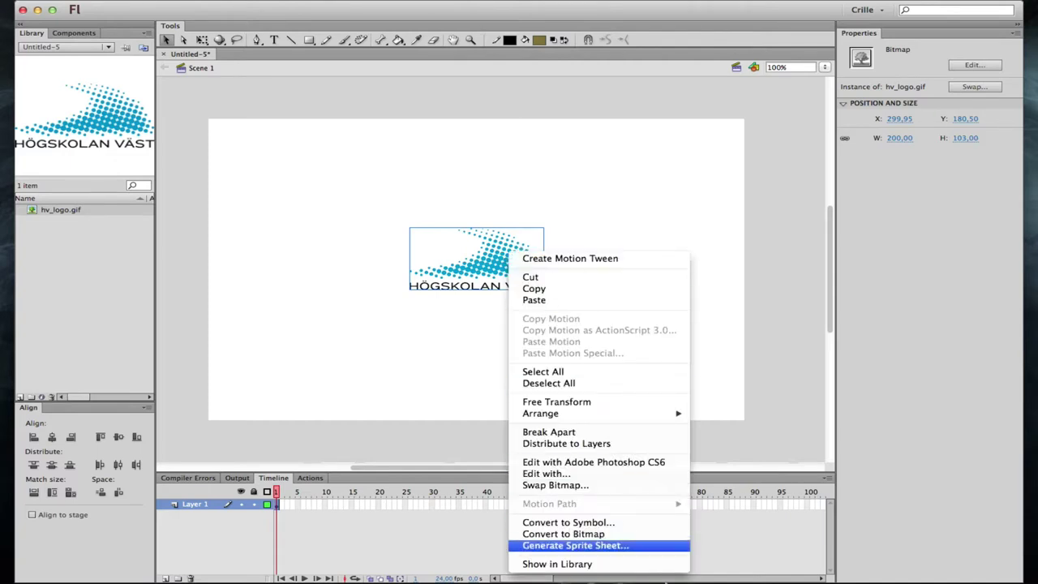
left_click(625, 526)
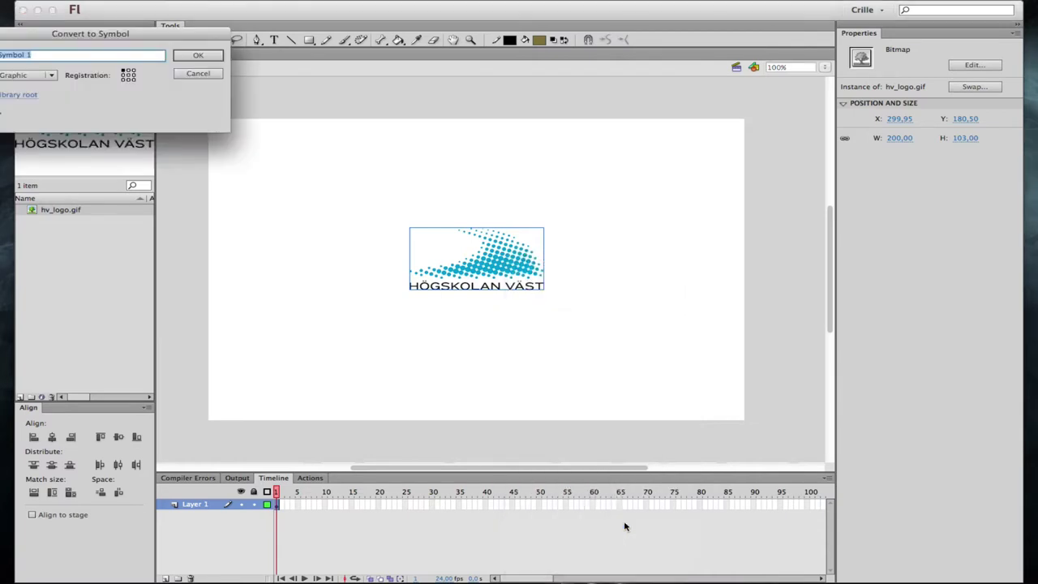
left_click_drag(169, 44, 579, 107)
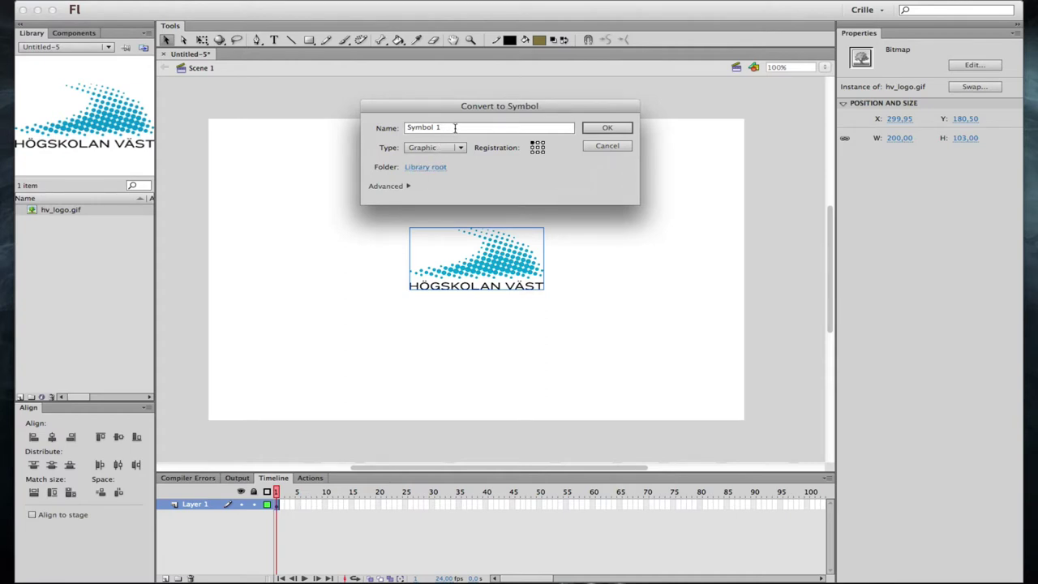
left_click_drag(455, 128, 322, 128)
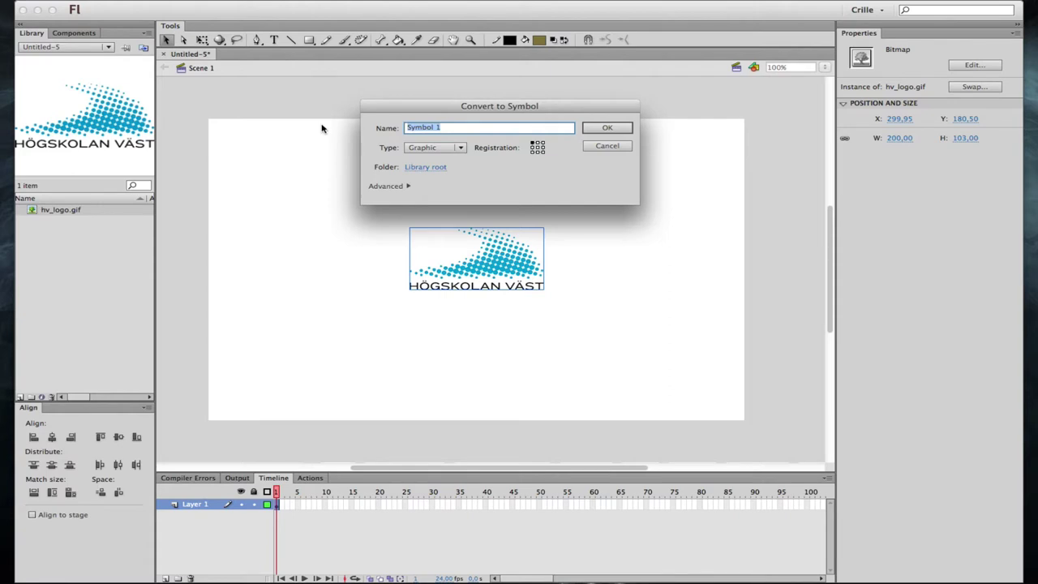
type("Logo")
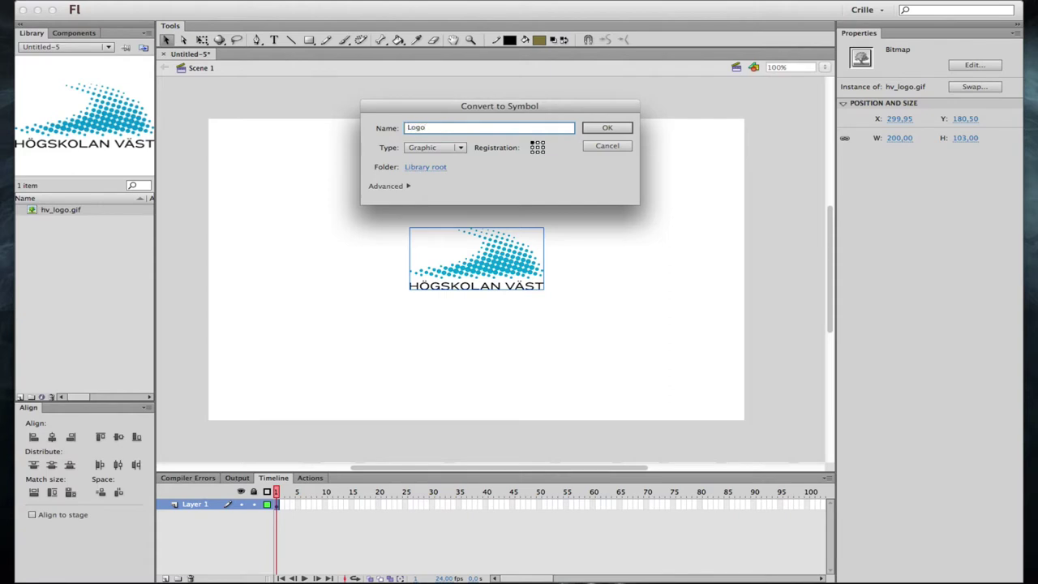
left_click(460, 148)
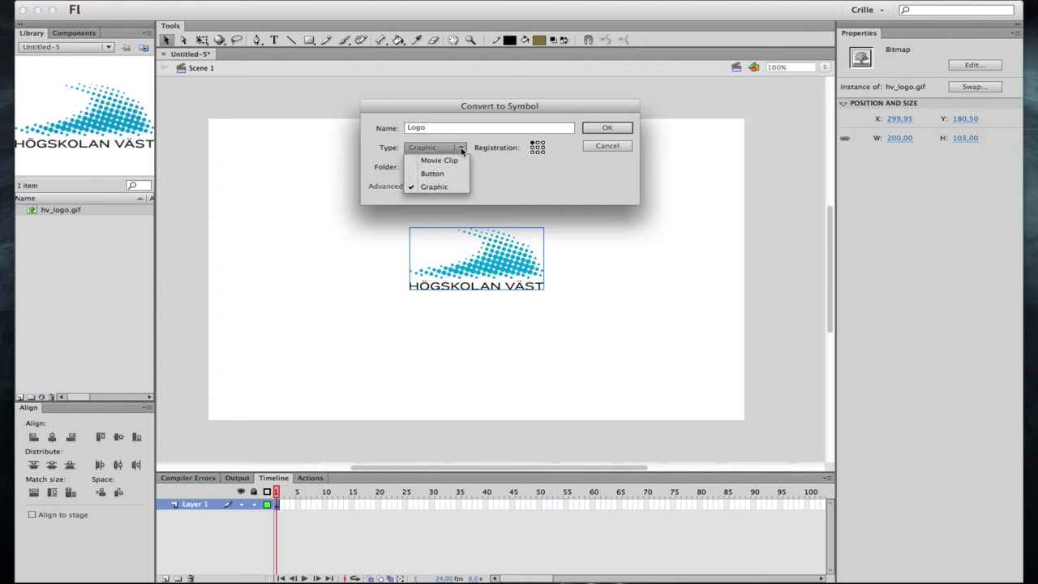
left_click(458, 189)
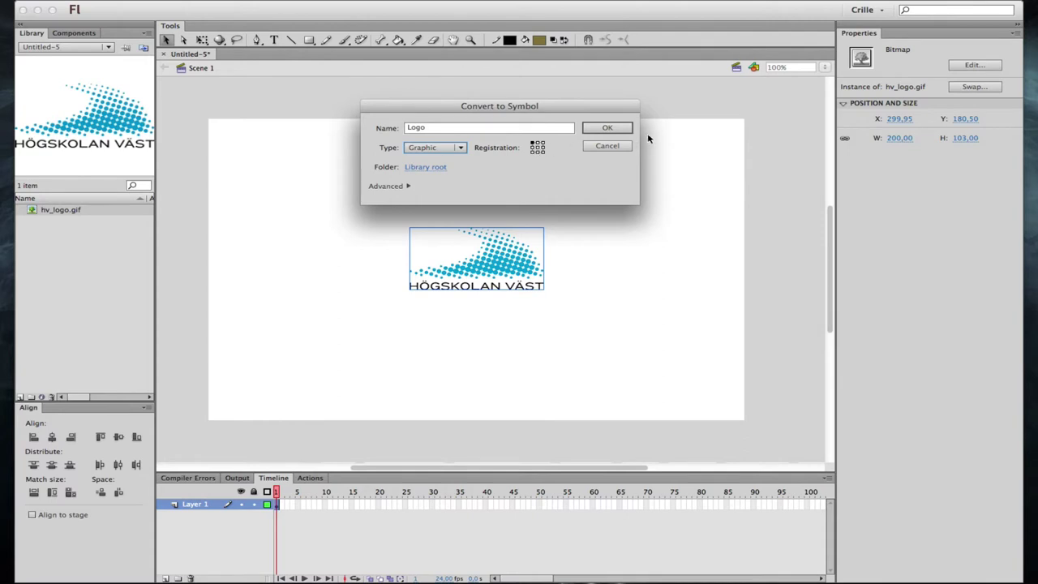
left_click(607, 128)
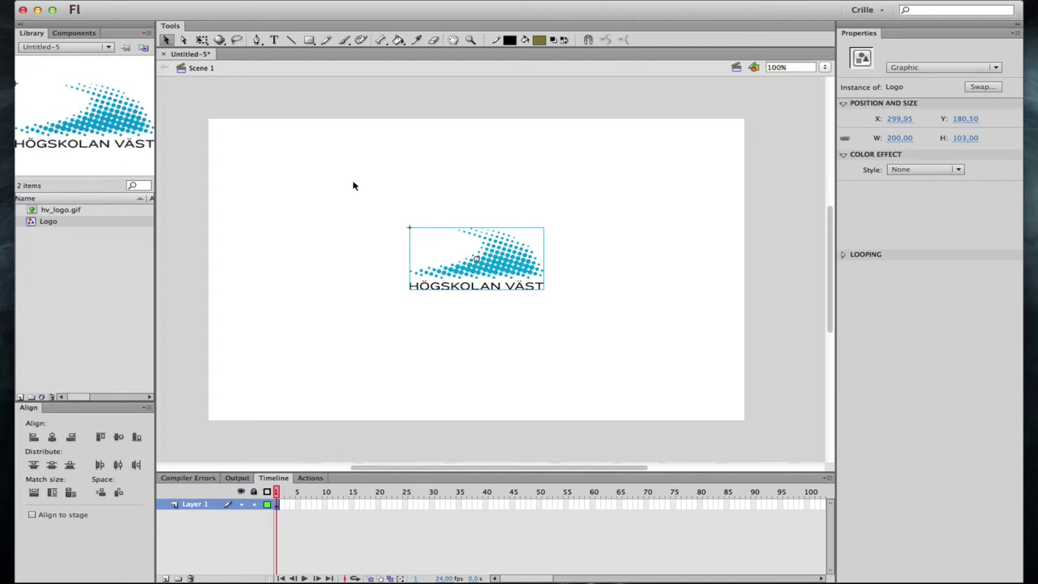
- Turn on the rulers around the stage
left_click(101, 0)
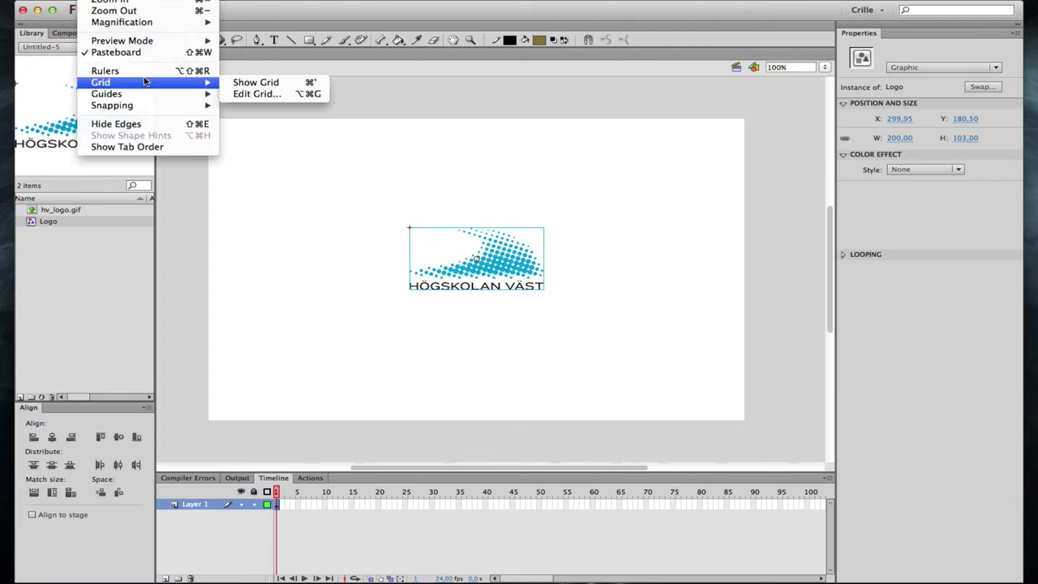
left_click(104, 70)
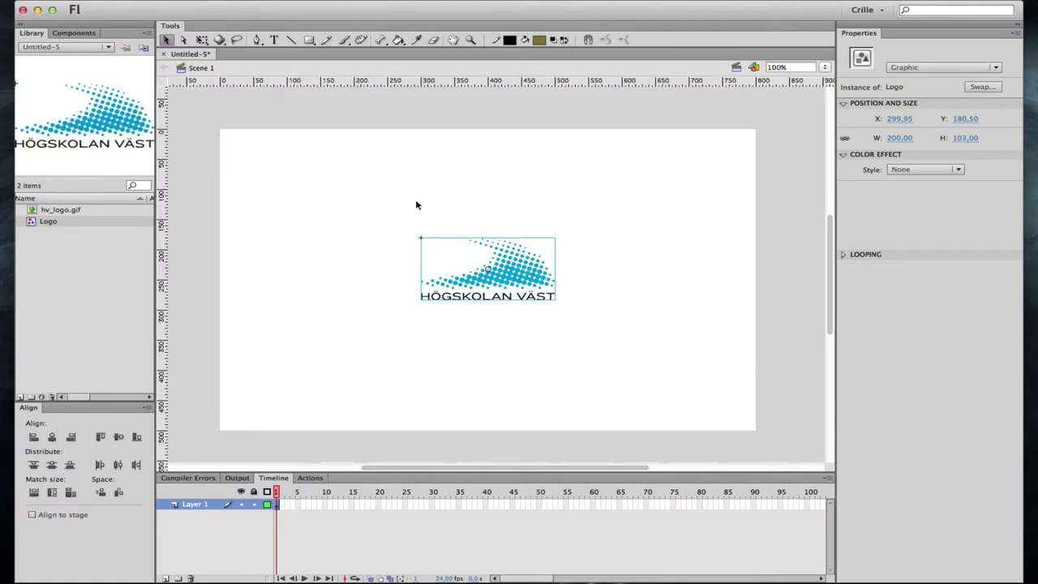
- Place a vertical guide at the logo's left edge and a horizontal guide at its top edge, and remove both guides again
left_click_drag(166, 222, 420, 238)
left_click_drag(456, 82, 468, 241)
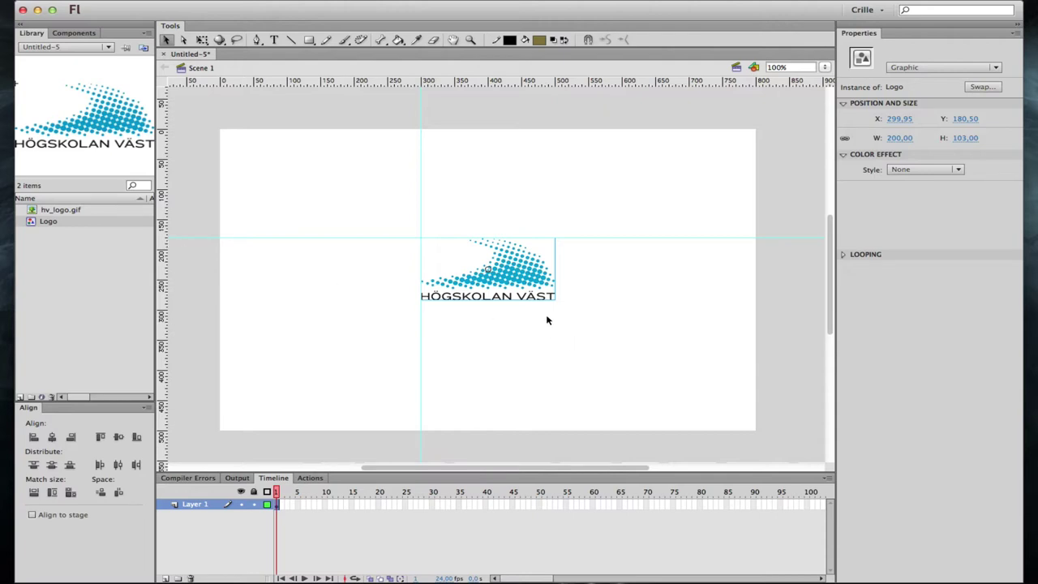
left_click_drag(605, 239, 549, 91)
left_click_drag(421, 127, 62, 133)
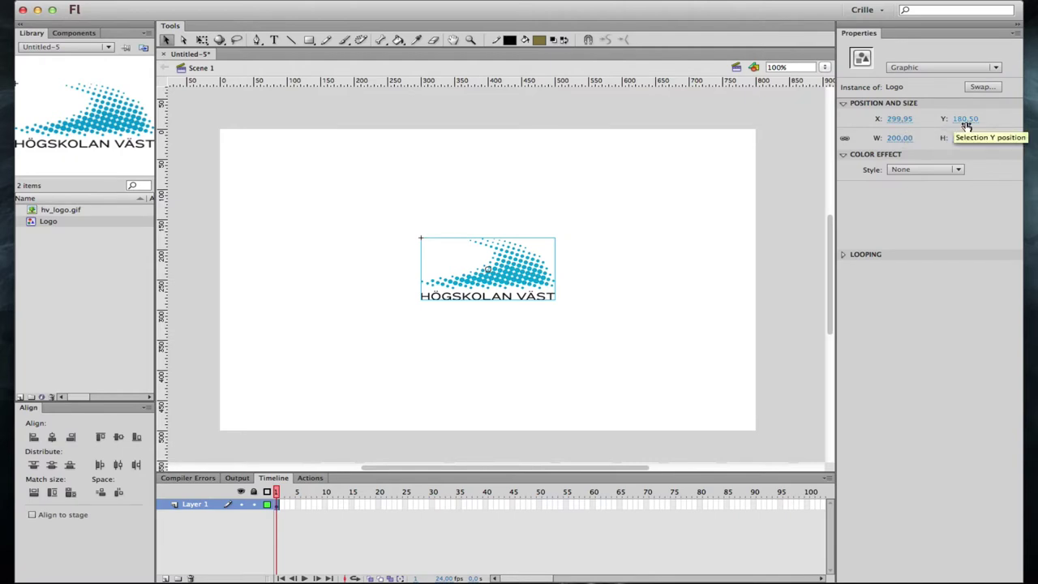
- Position the Logo instance on the stage at X 100 and Y 50
left_click(900, 119)
type("100")
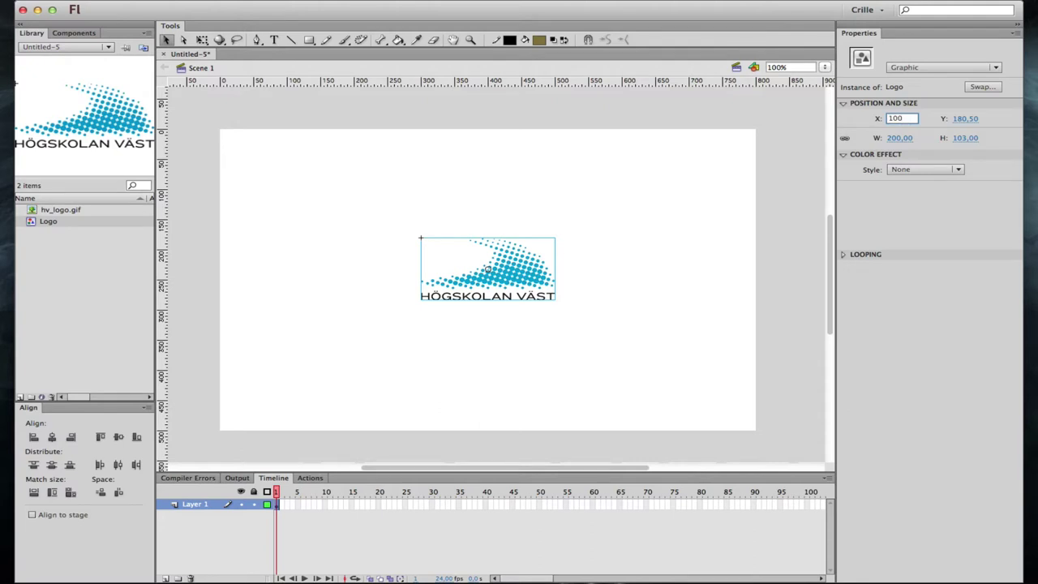
key("Return")
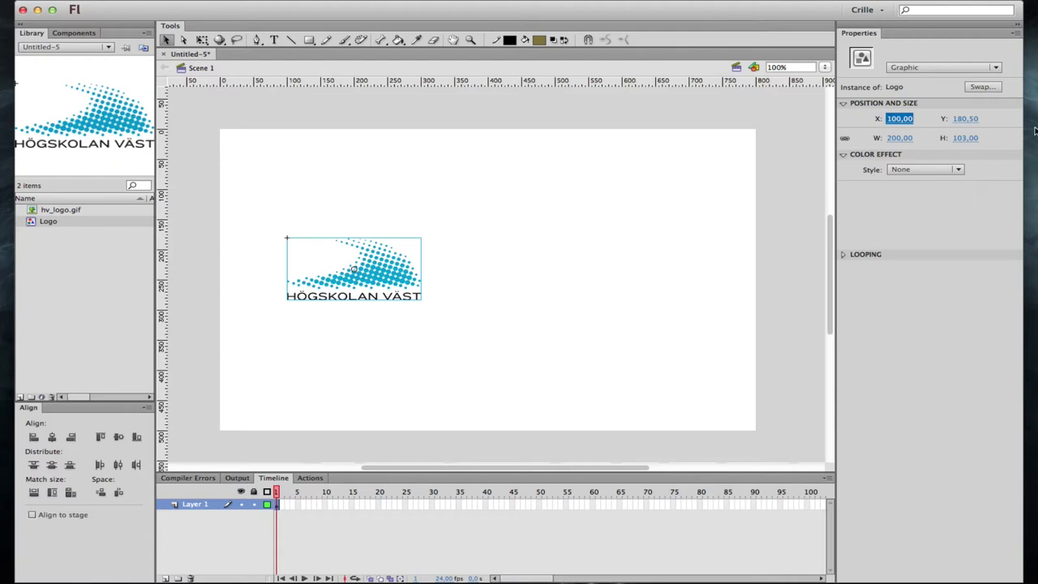
left_click(966, 119)
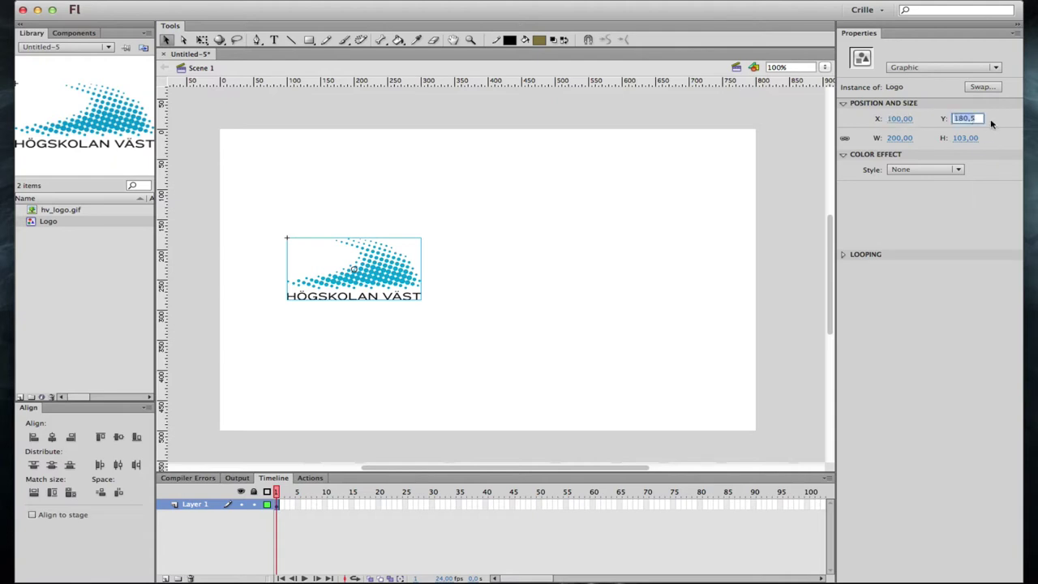
type("50")
key("Return")
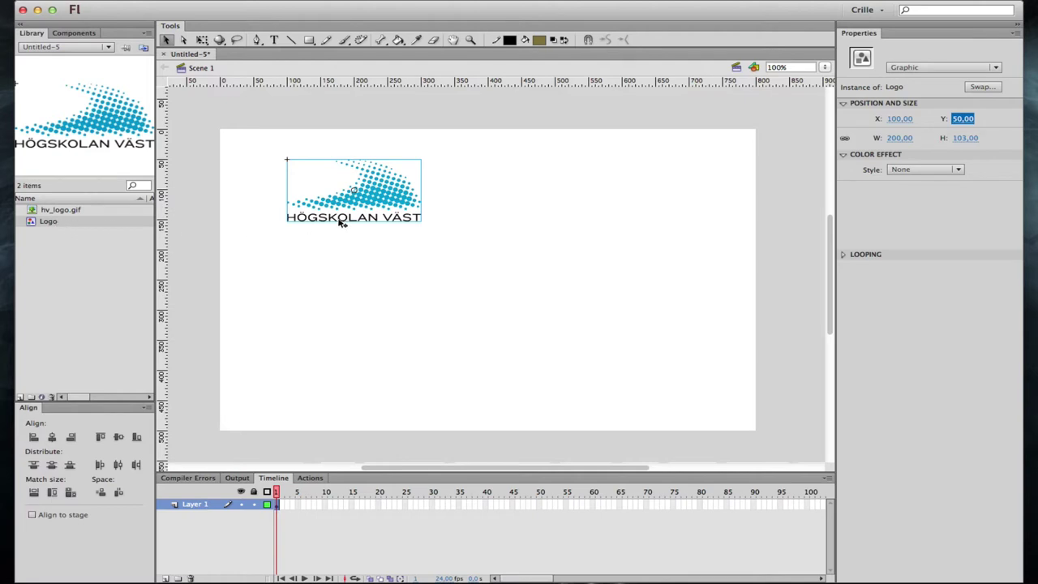
- Add three more Logo symbol instances to the stage at about X 478, Y 112; X 248, Y 313; and X 51, Y 221
left_click_drag(44, 228, 608, 232)
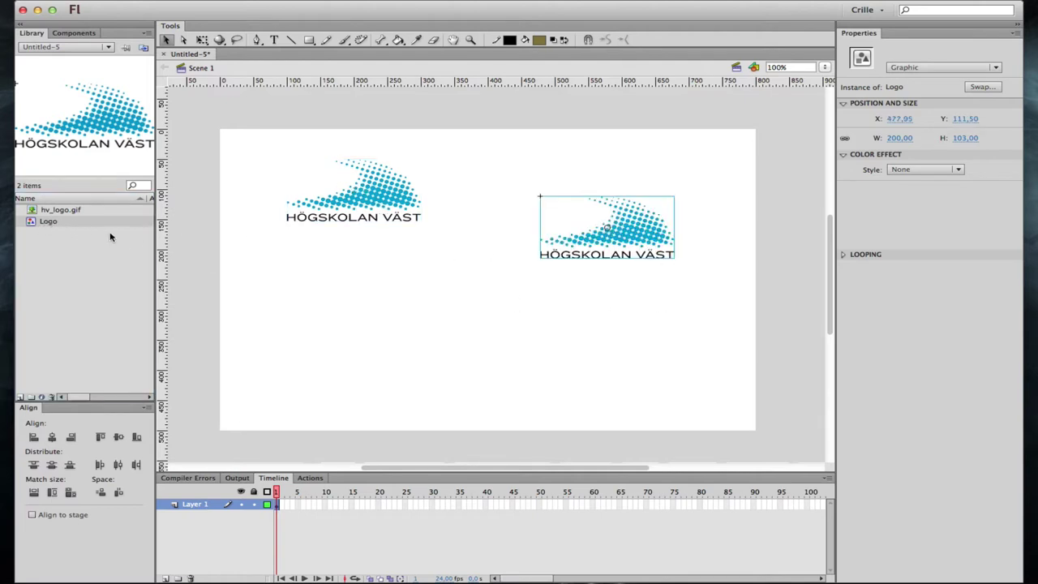
left_click_drag(58, 225, 453, 351)
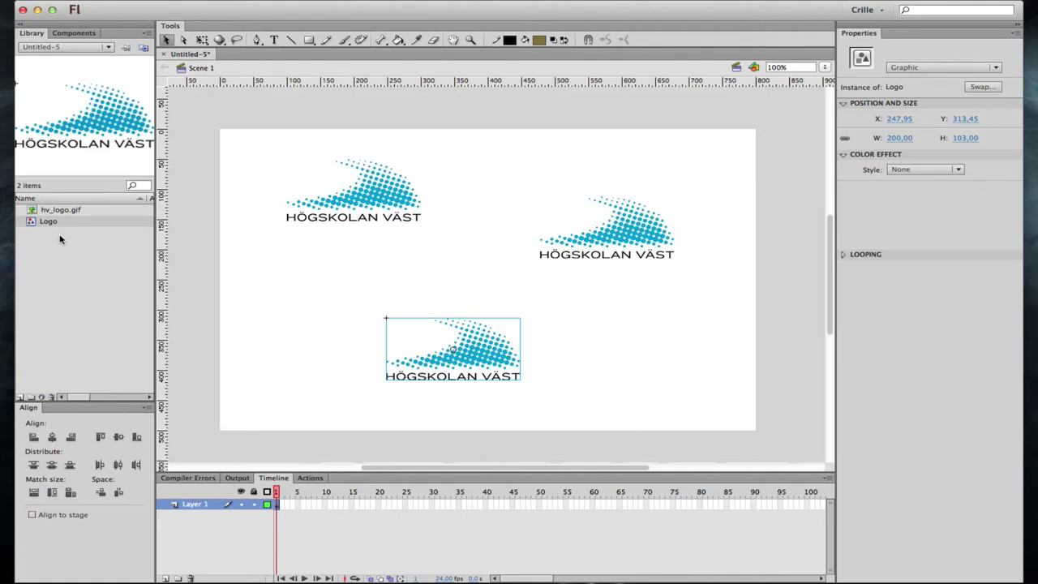
left_click(616, 330)
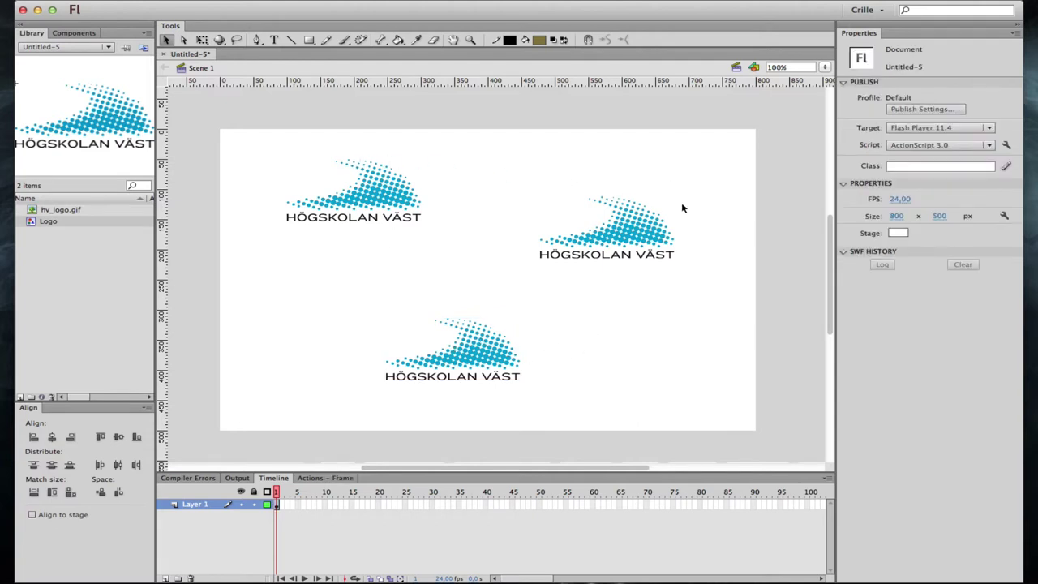
left_click_drag(48, 221, 320, 293)
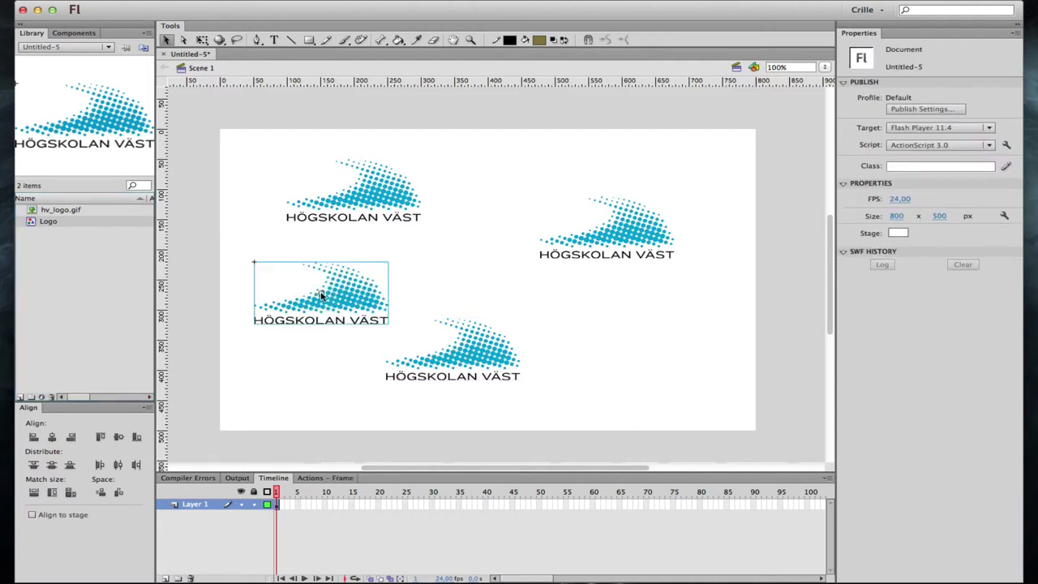
- Examine the use count, modification date and type of the items in the library
left_click(64, 292)
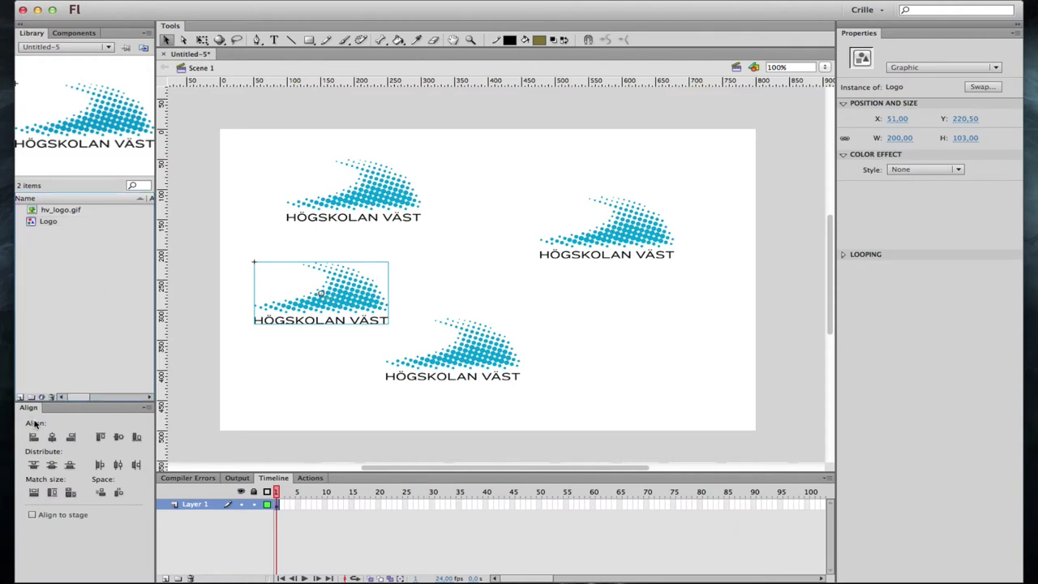
left_click_drag(75, 399, 72, 398)
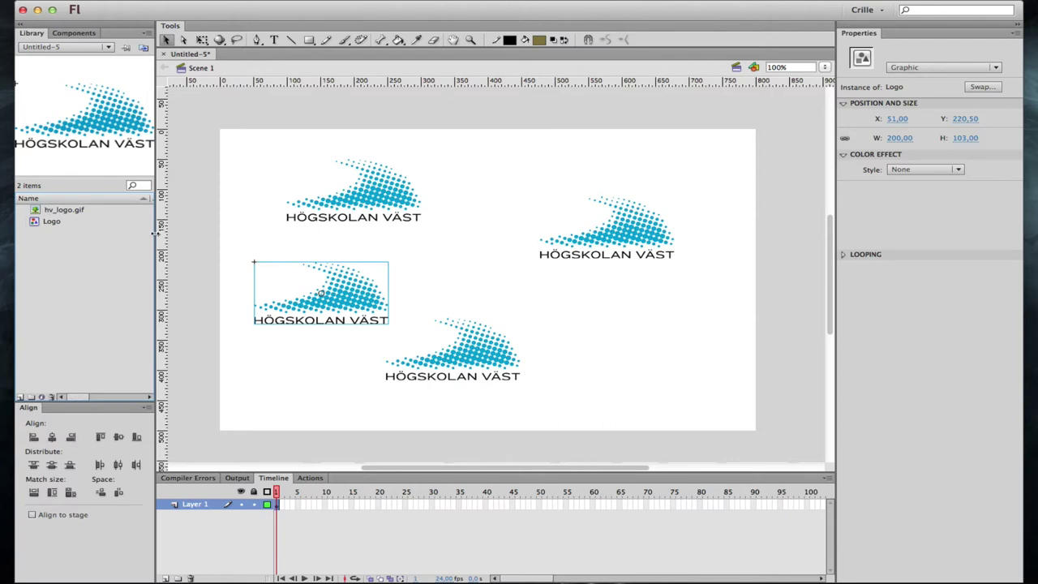
left_click_drag(155, 234, 526, 250)
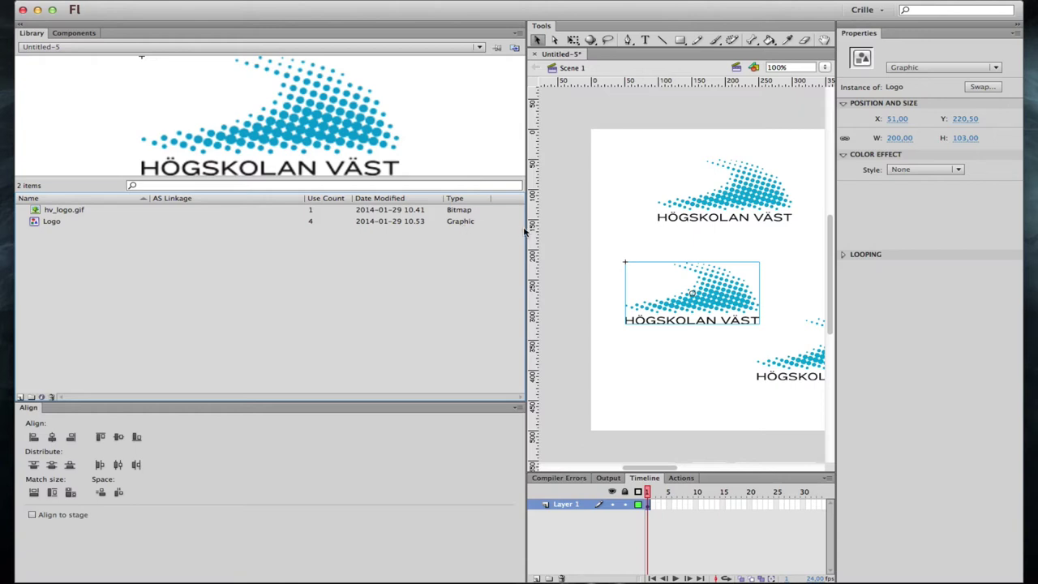
left_click_drag(521, 230, 156, 236)
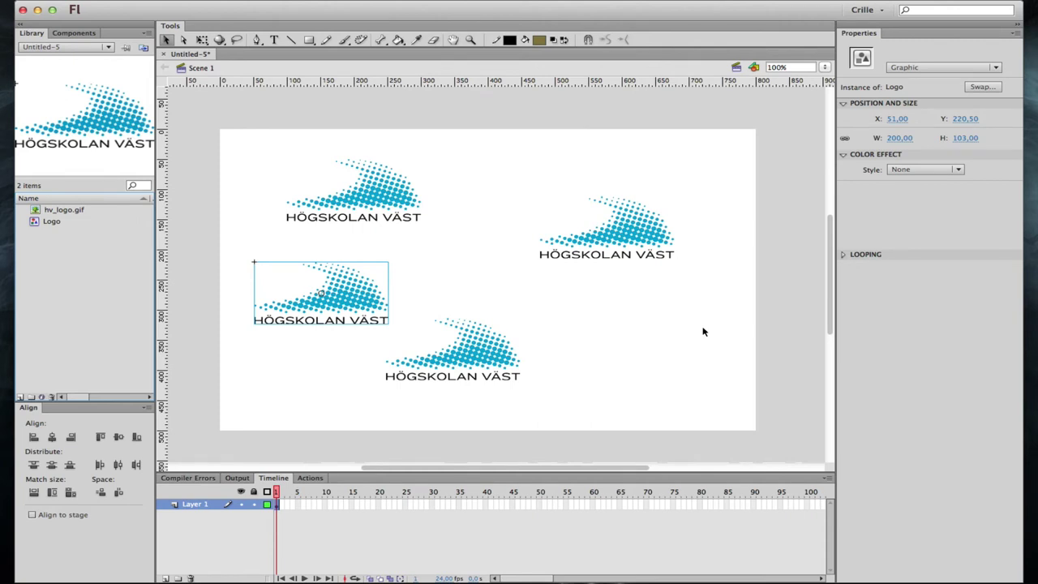
- Delete all the Logo instances from the stage
key("super+a")
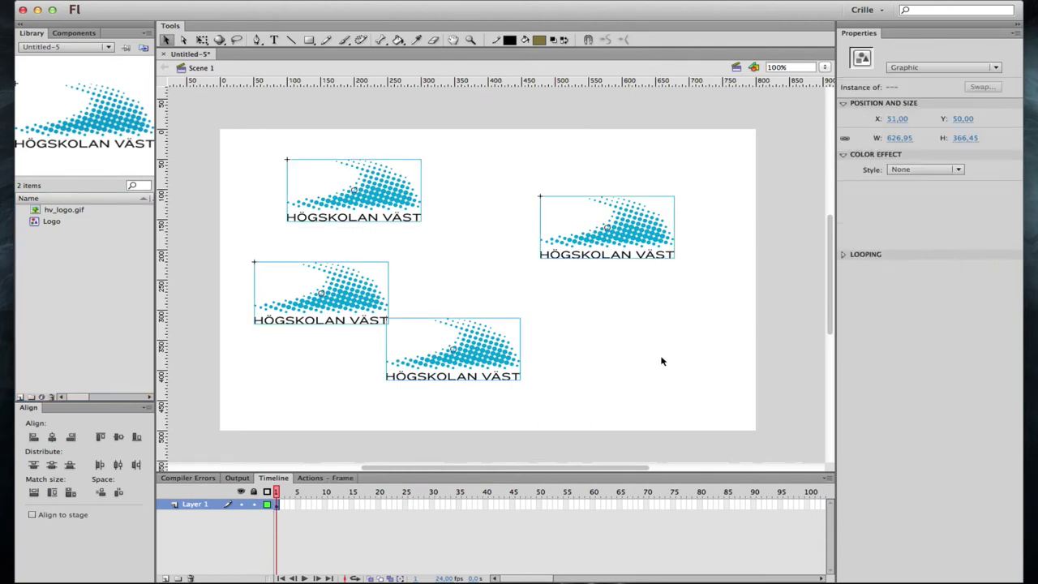
key("Delete")
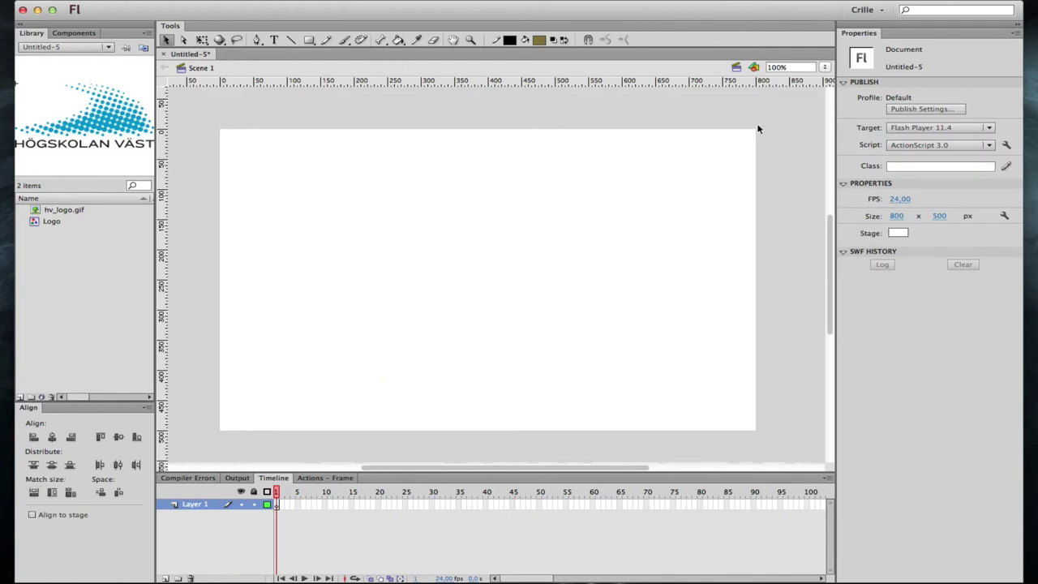
- Draw four yellow-filled rectangles of different sizes with black outlines, staggered down the left half of the stage
left_click(308, 40)
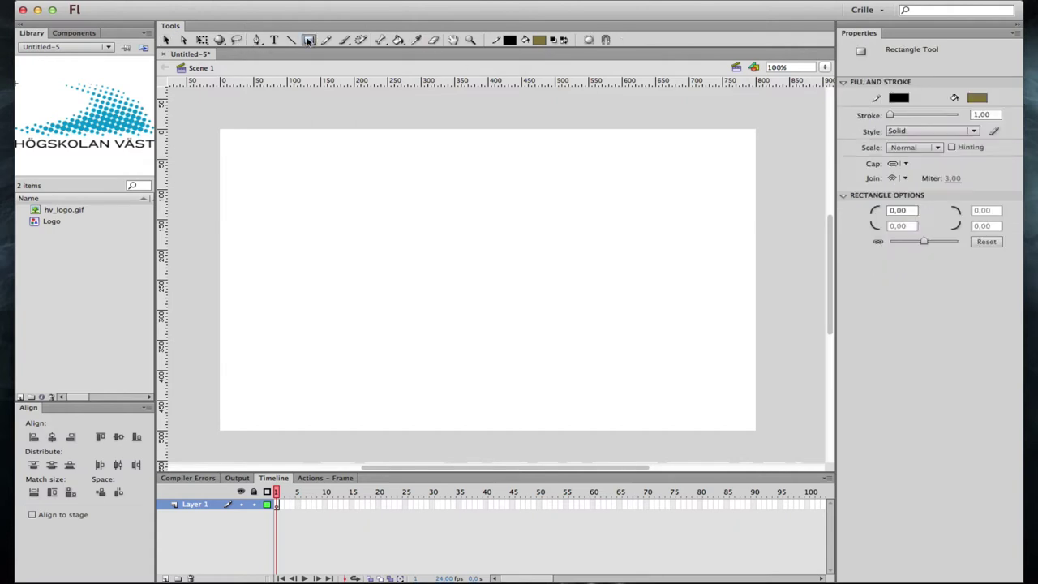
left_click(977, 98)
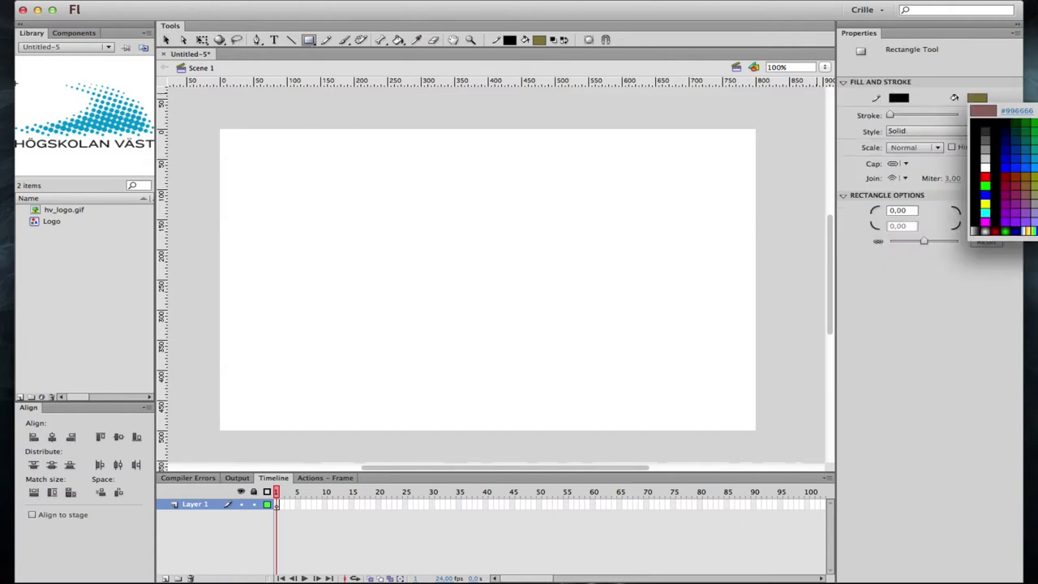
left_click(985, 203)
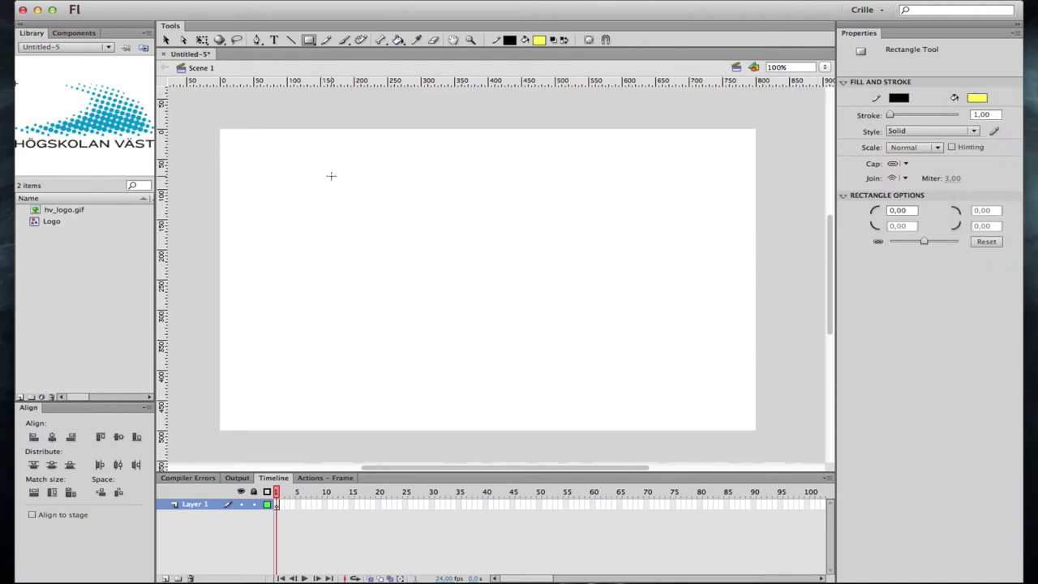
left_click_drag(305, 174, 399, 217)
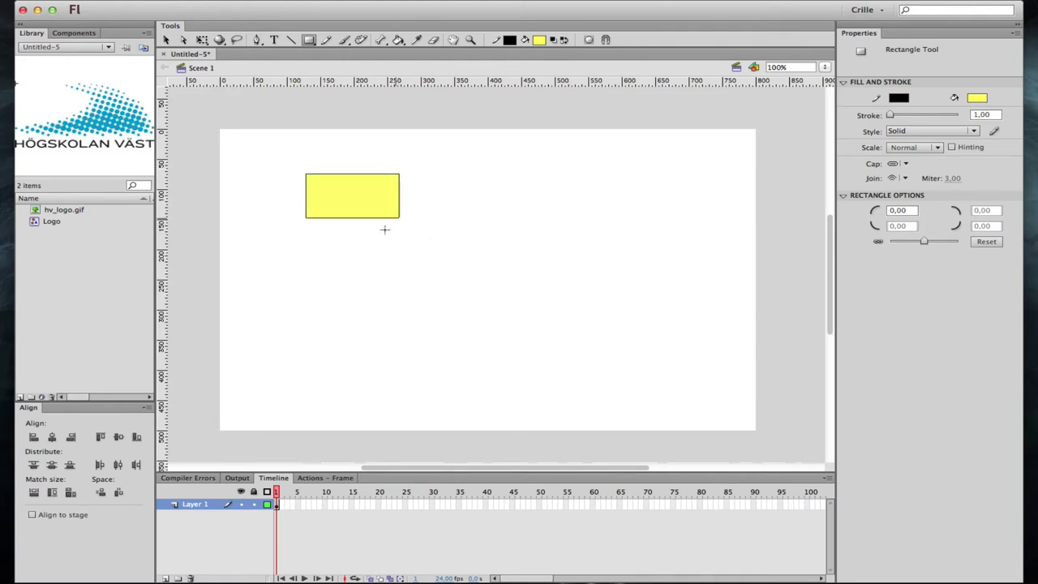
left_click_drag(352, 248, 434, 303)
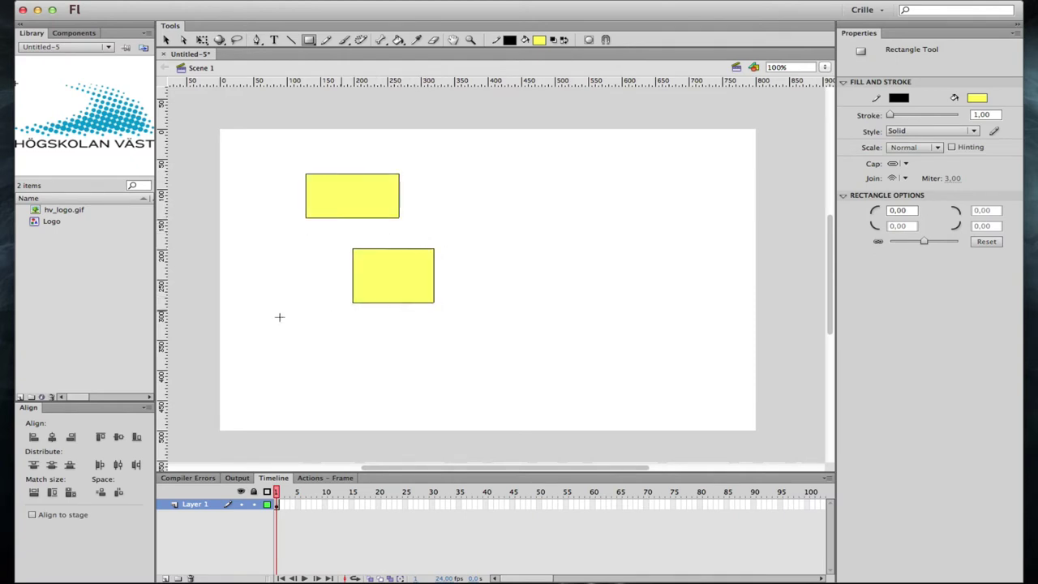
left_click_drag(295, 324, 465, 422)
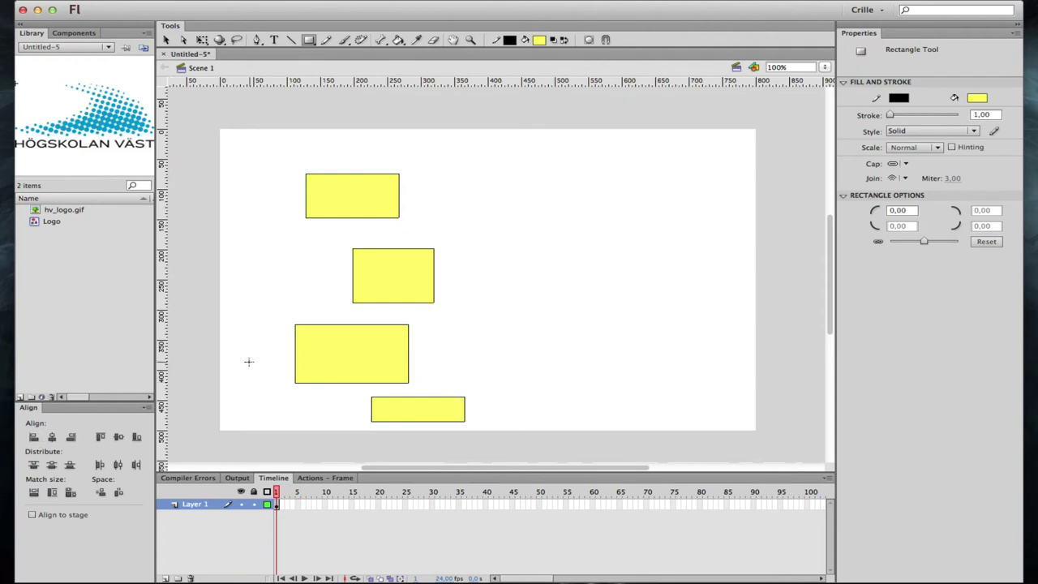
left_click(166, 39)
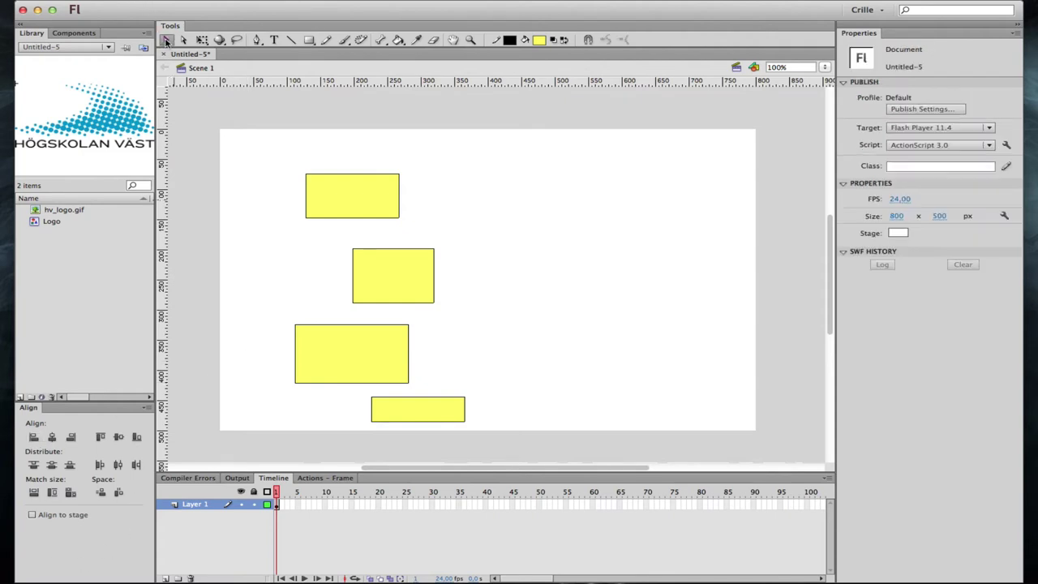
- Select all four rectangles and align them by their horizontal centers, right edges and finally left edges
left_click_drag(261, 118, 533, 449)
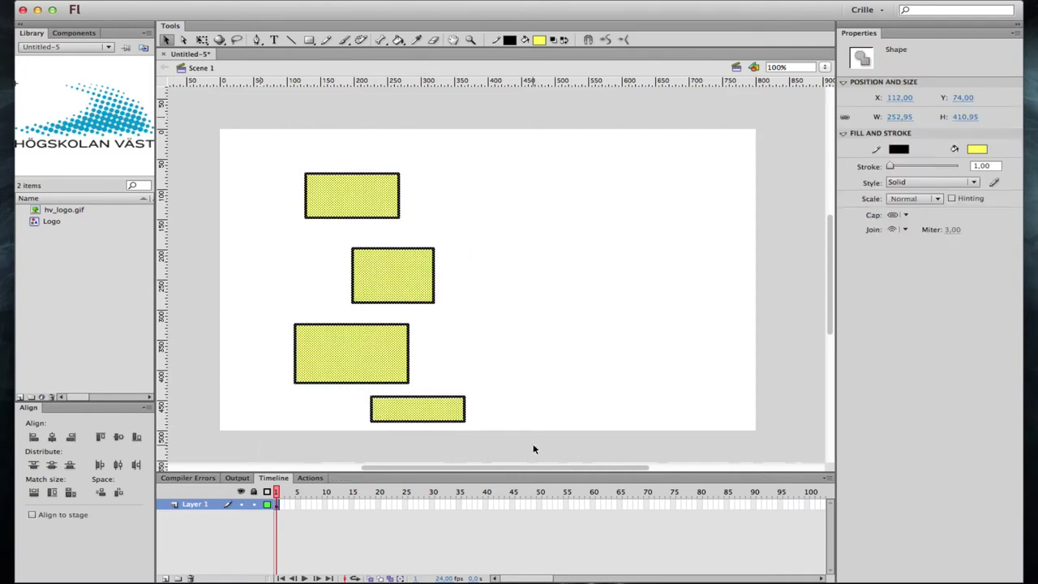
left_click(380, 108)
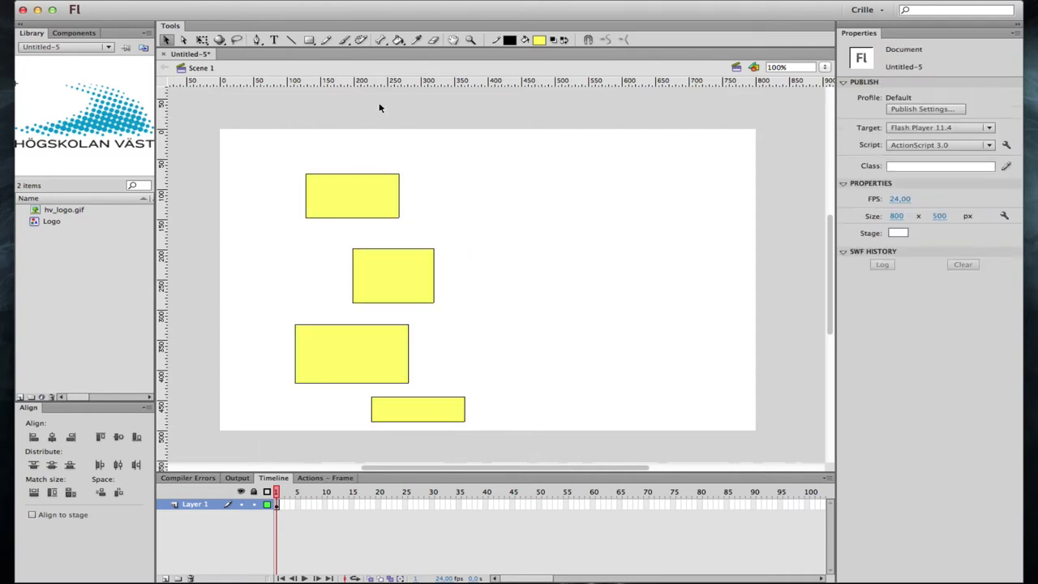
key("super+a")
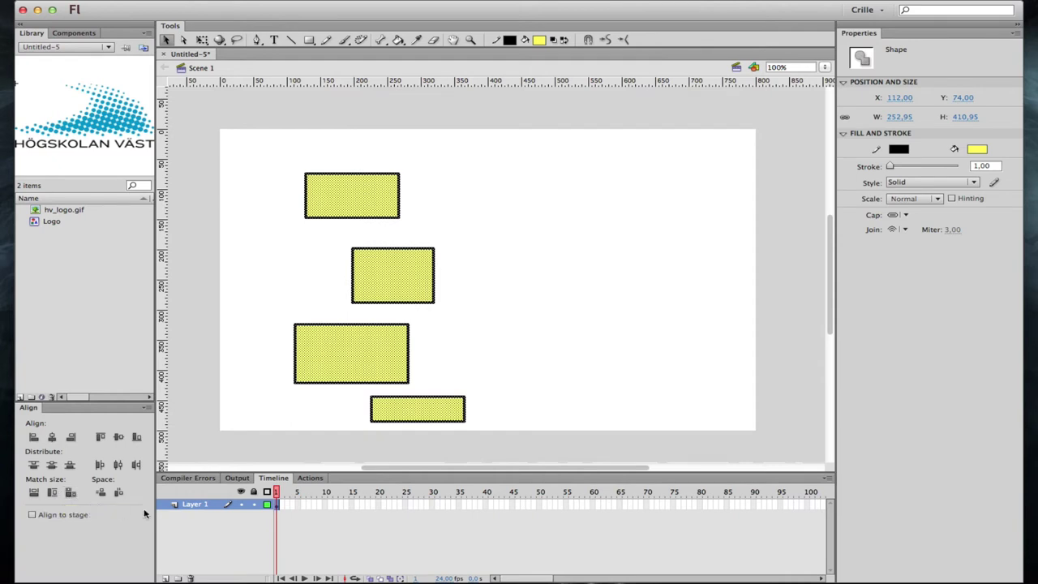
left_click(52, 437)
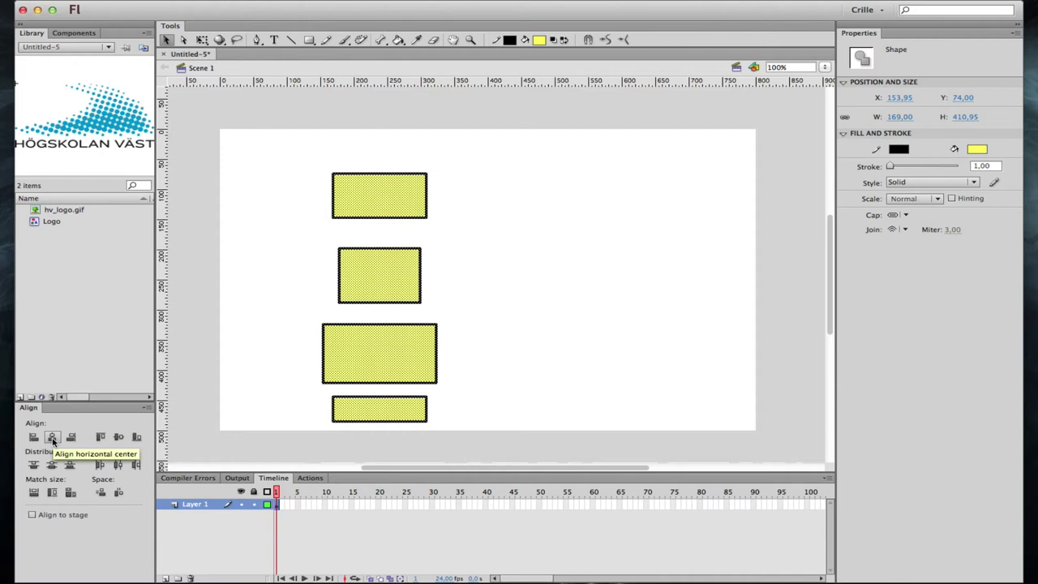
left_click(71, 437)
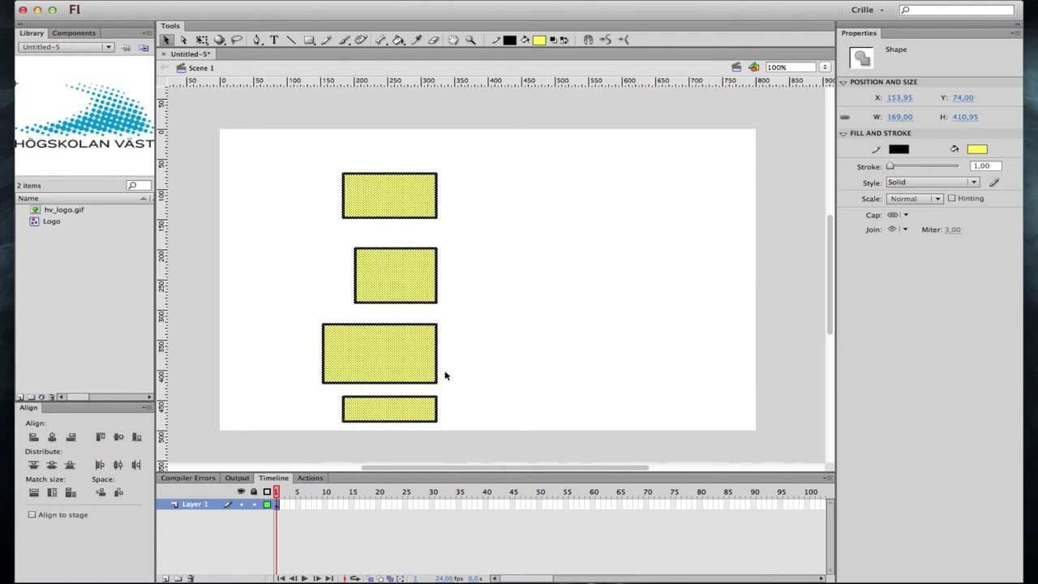
left_click(34, 437)
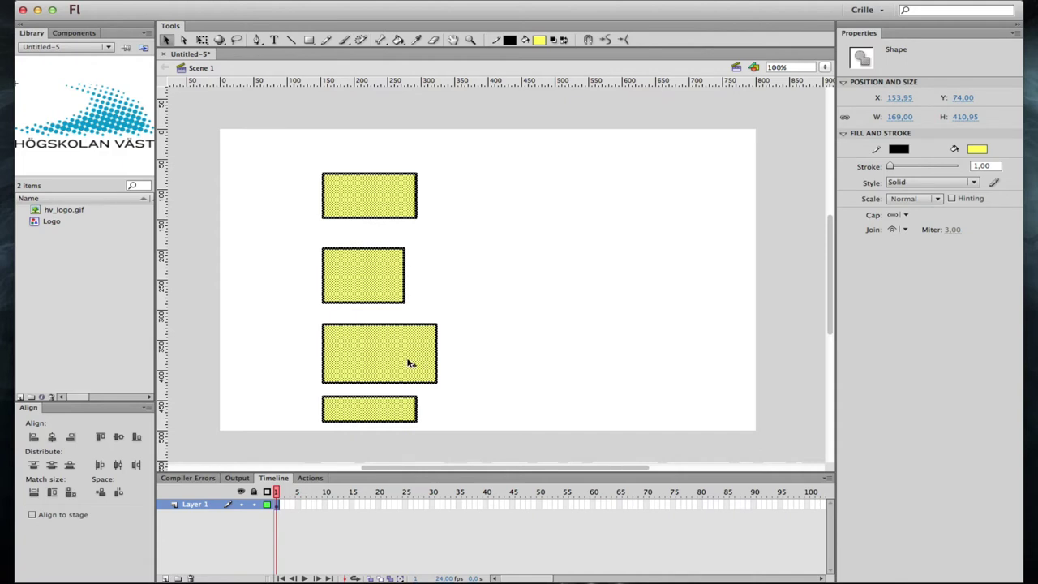
- Move the four rectangles to about X 161, Y 42 and match their widths
left_click_drag(411, 362, 413, 345)
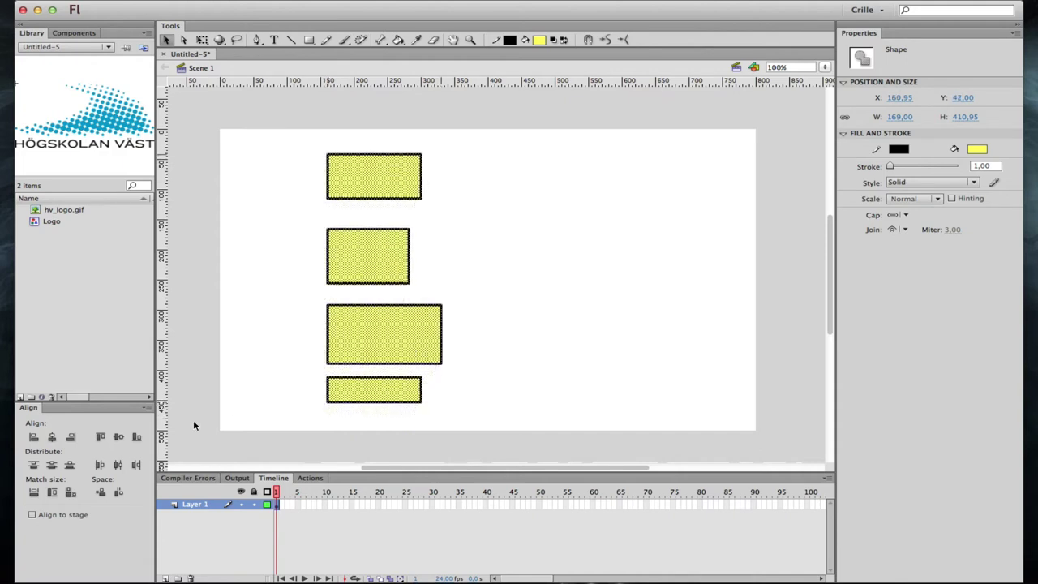
left_click(34, 492)
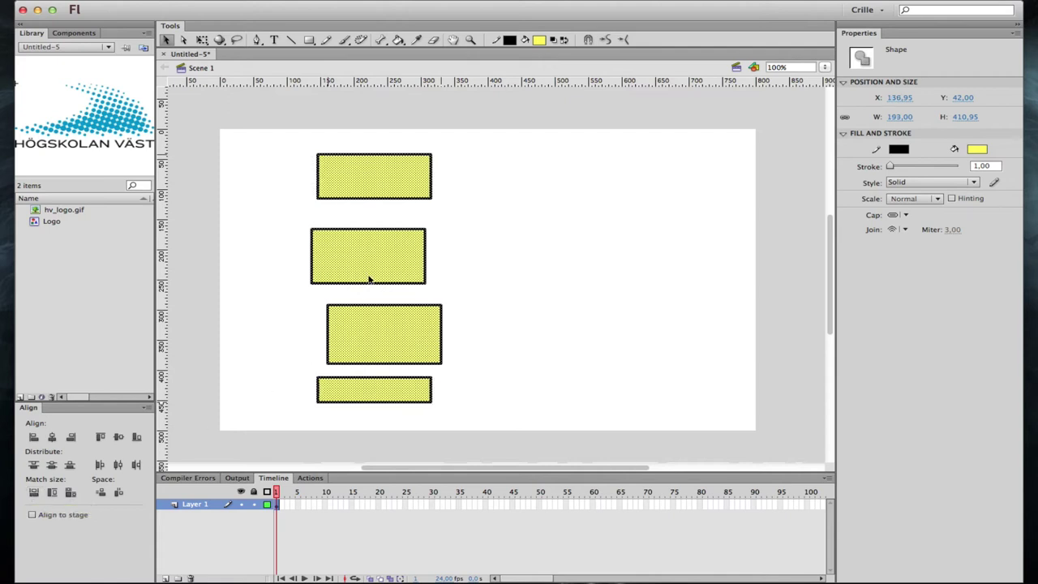
left_click(490, 194)
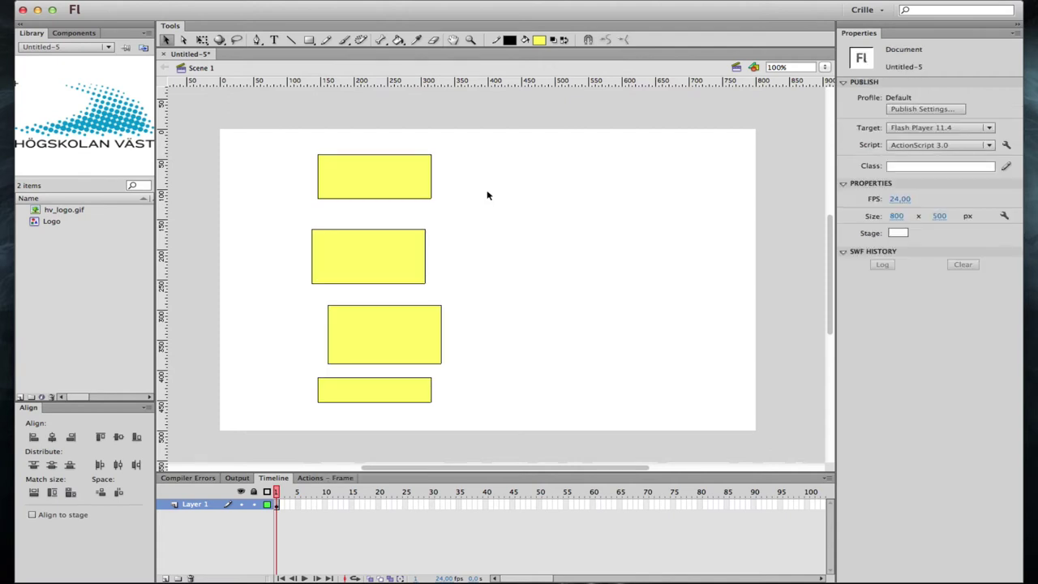
- Examine each rectangle's width and height individually to compare their dimensions
left_click(381, 186)
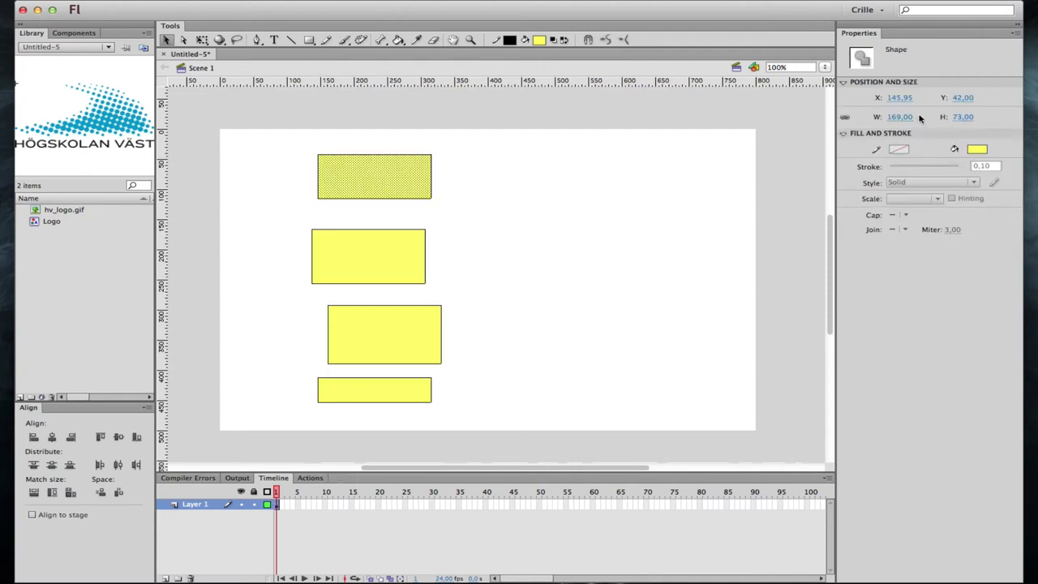
left_click(405, 273)
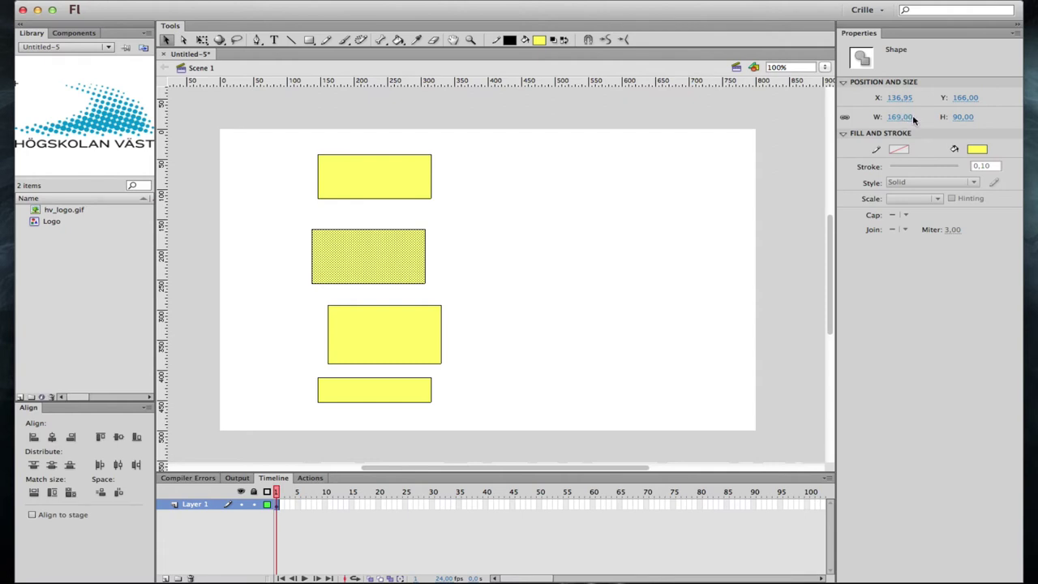
left_click(414, 338)
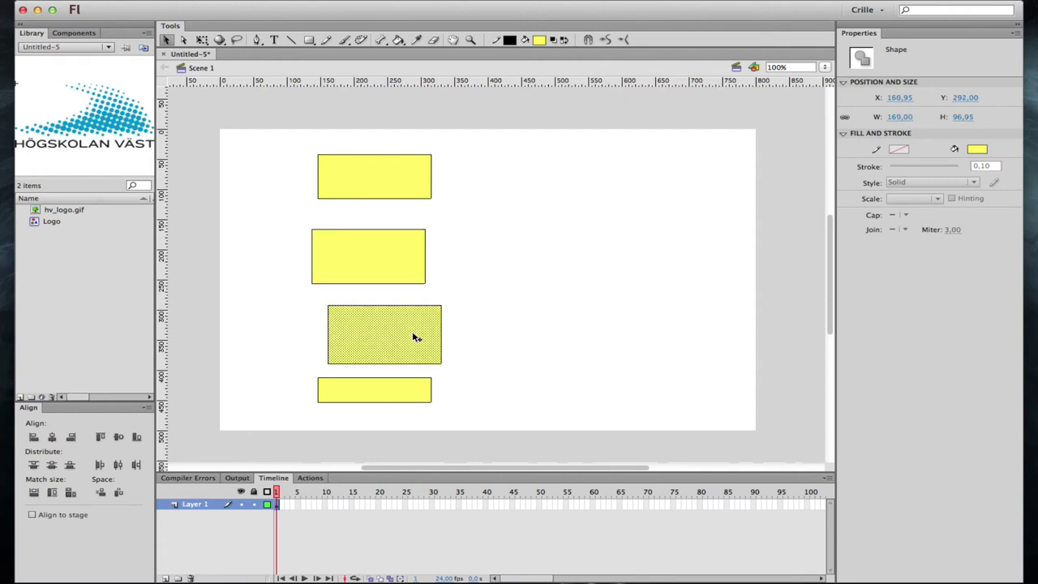
left_click(374, 393)
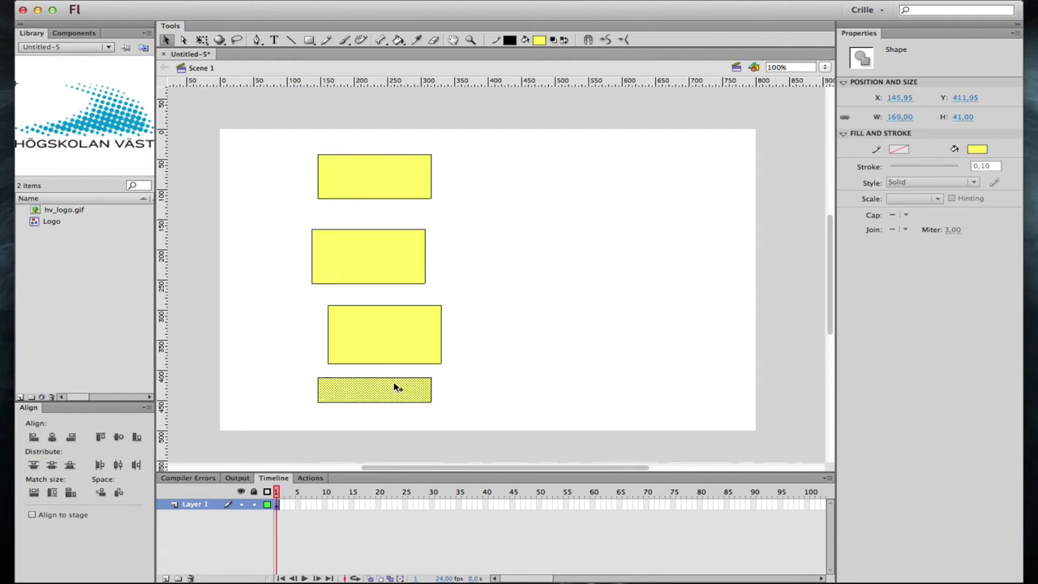
left_click(298, 151)
key("super+a")
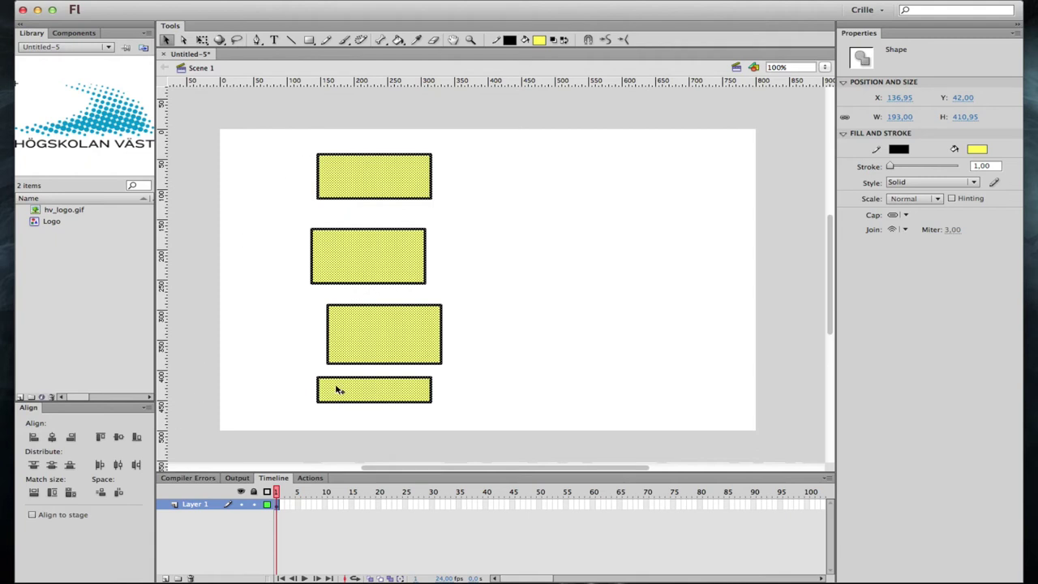
left_click(557, 348)
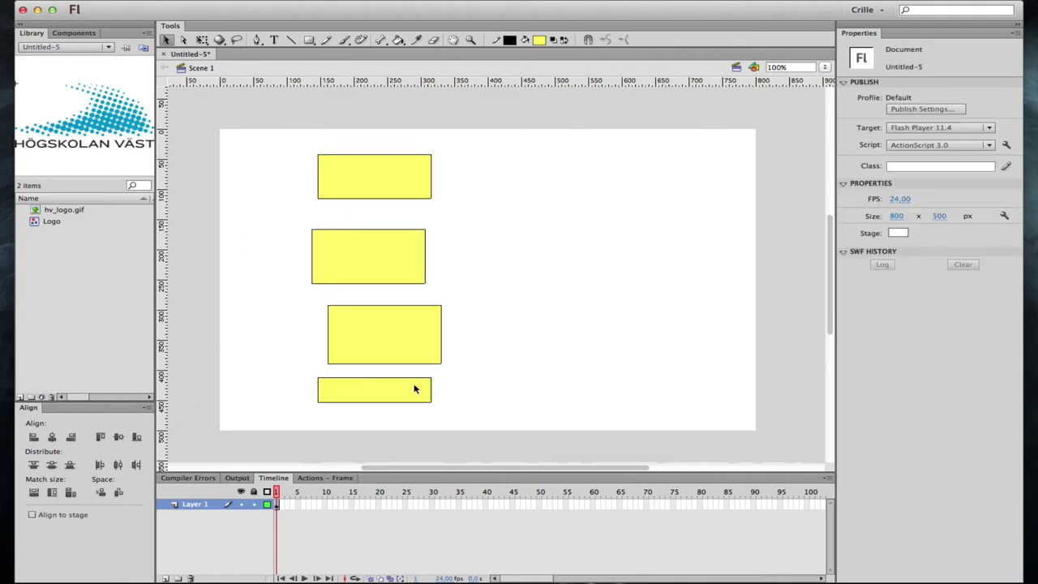
left_click(395, 391)
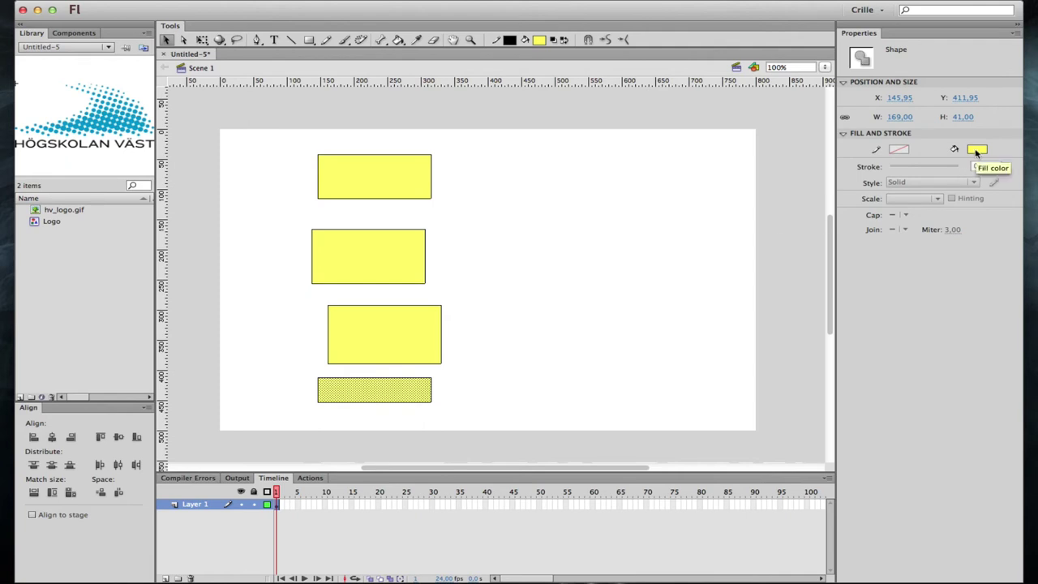
left_click(410, 347)
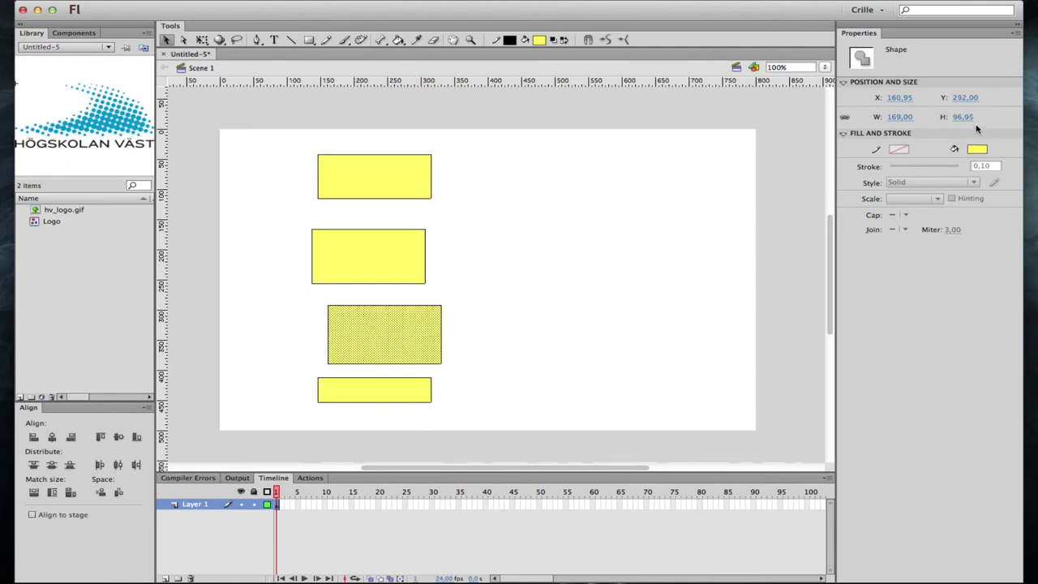
left_click(480, 438)
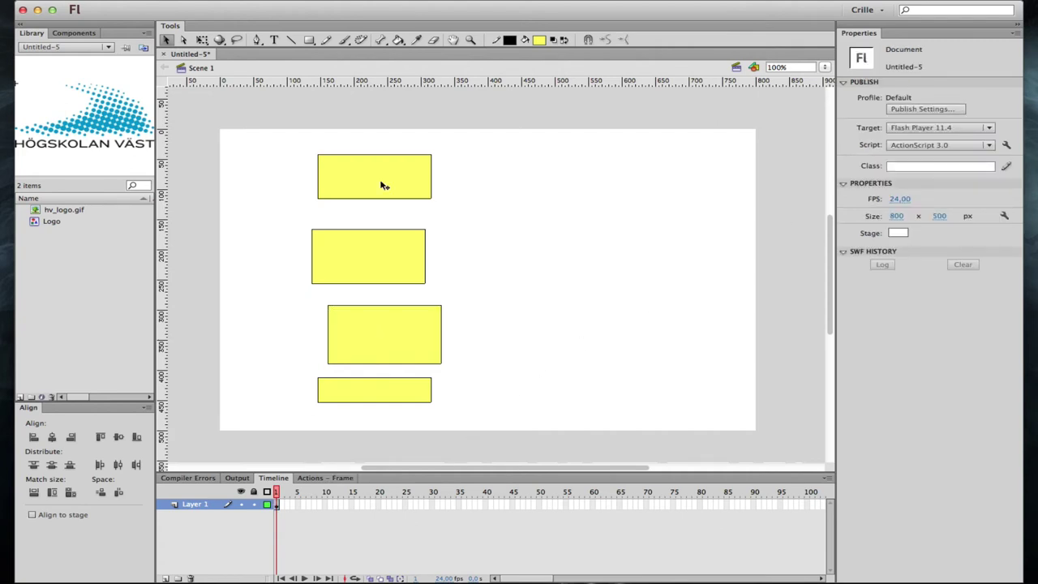
- Try matching the heights of all four rectangles, and undo the change
key("super+a")
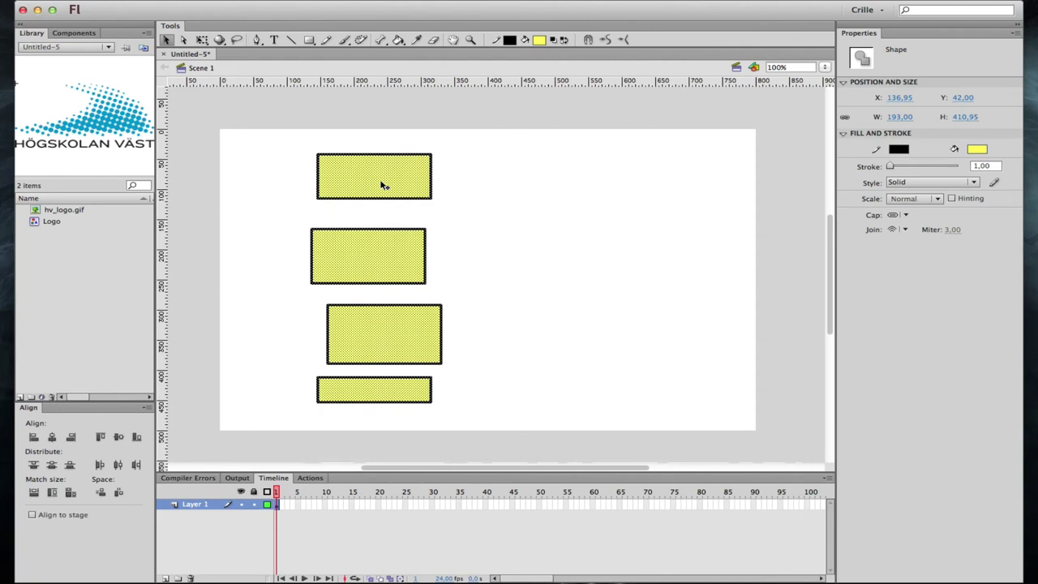
left_click(51, 493)
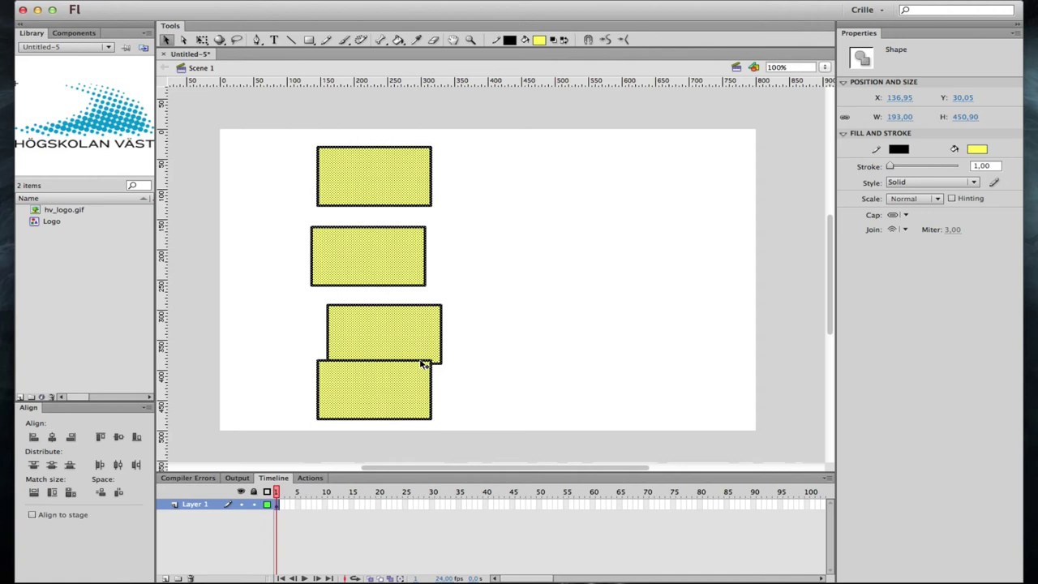
key("super+z")
left_click(243, 118)
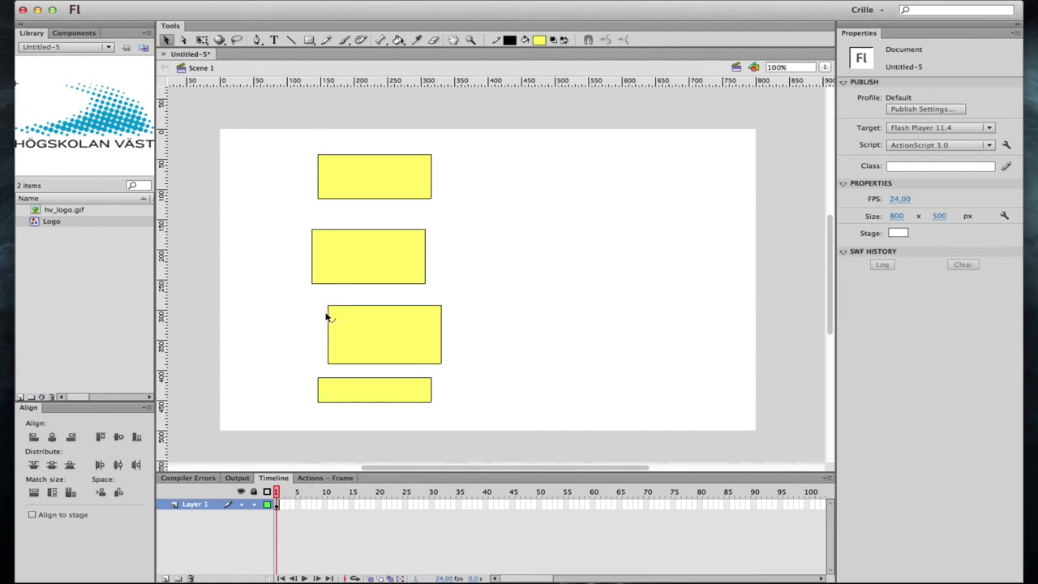
- Space the four rectangles evenly vertically and align their left edges with each other
left_click_drag(287, 104, 467, 451)
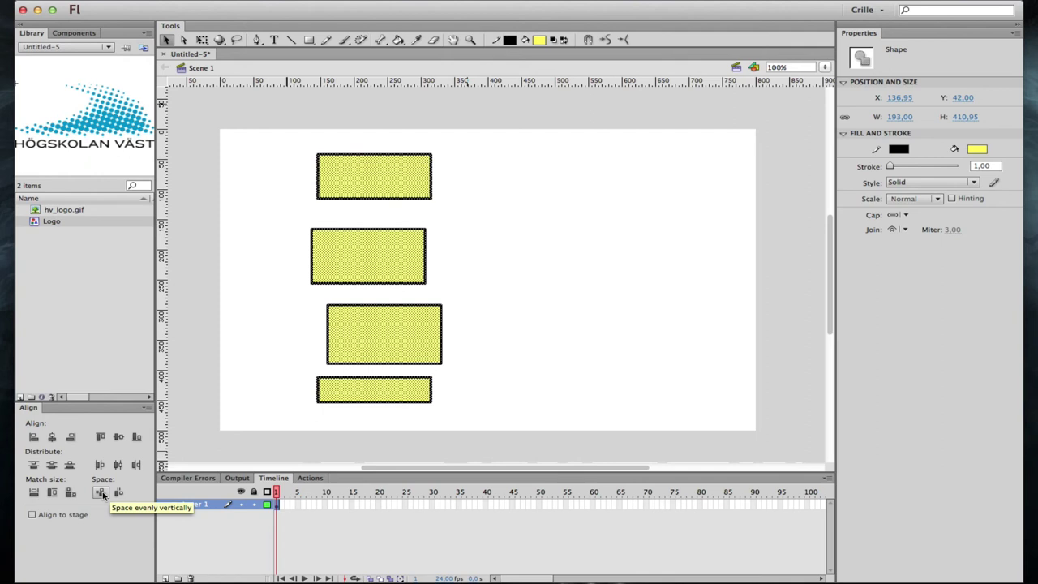
left_click(101, 492)
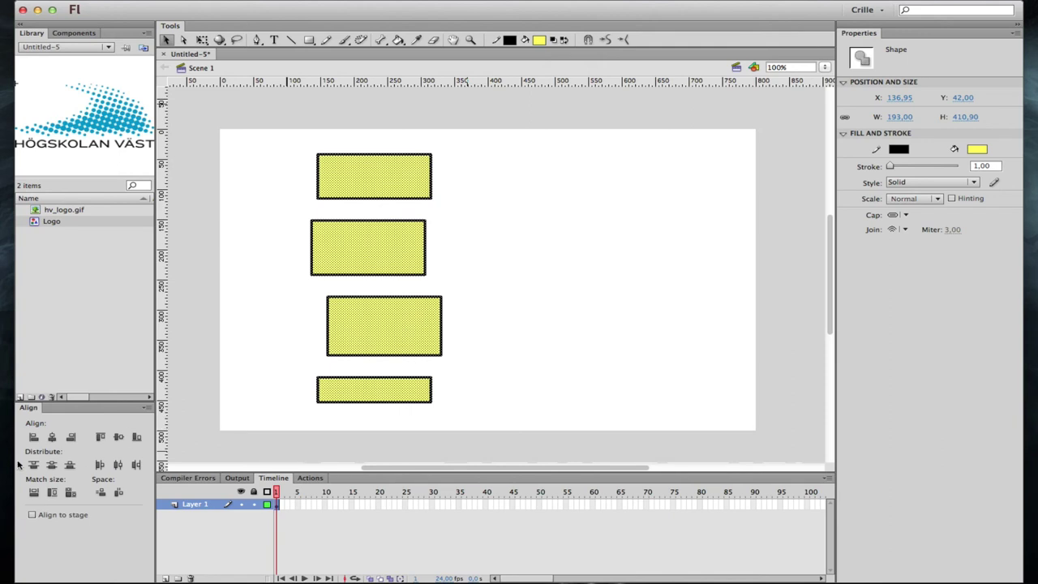
left_click(33, 438)
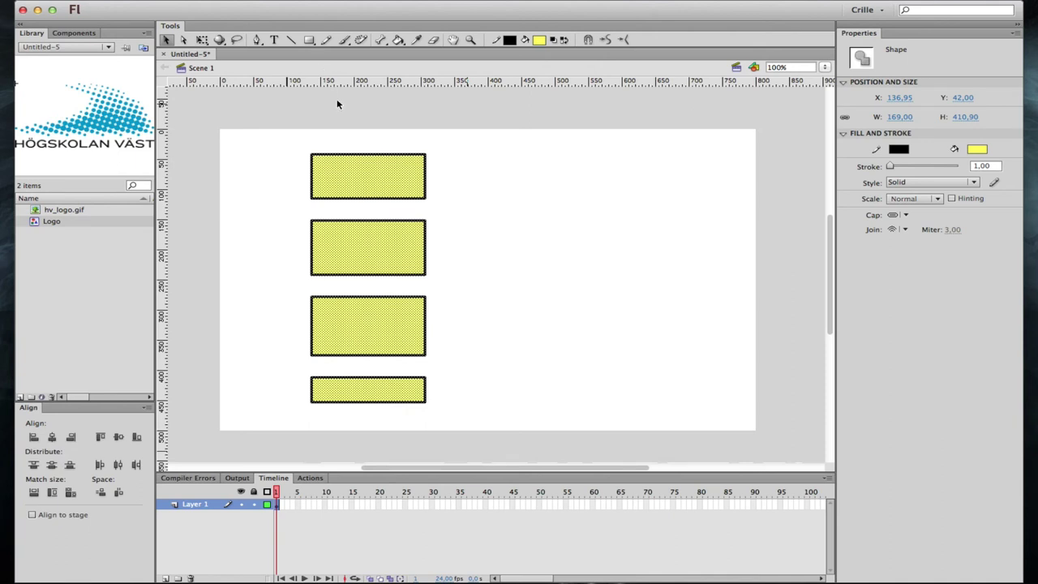
- Turn on Align to stage, align the rectangles to the stage's left edge, and check each one's X position
left_click(63, 520)
left_click(34, 438)
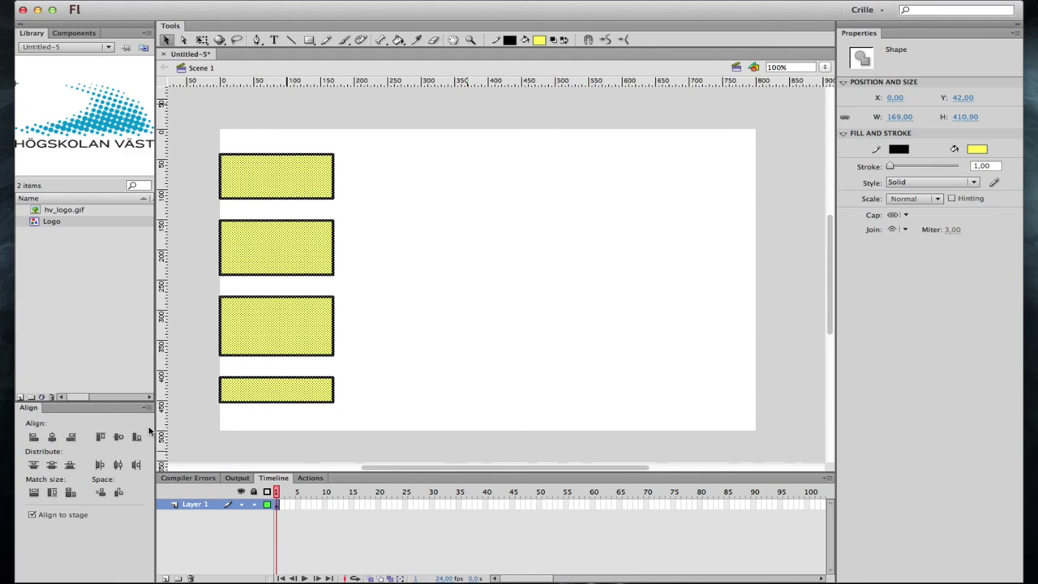
left_click(216, 122)
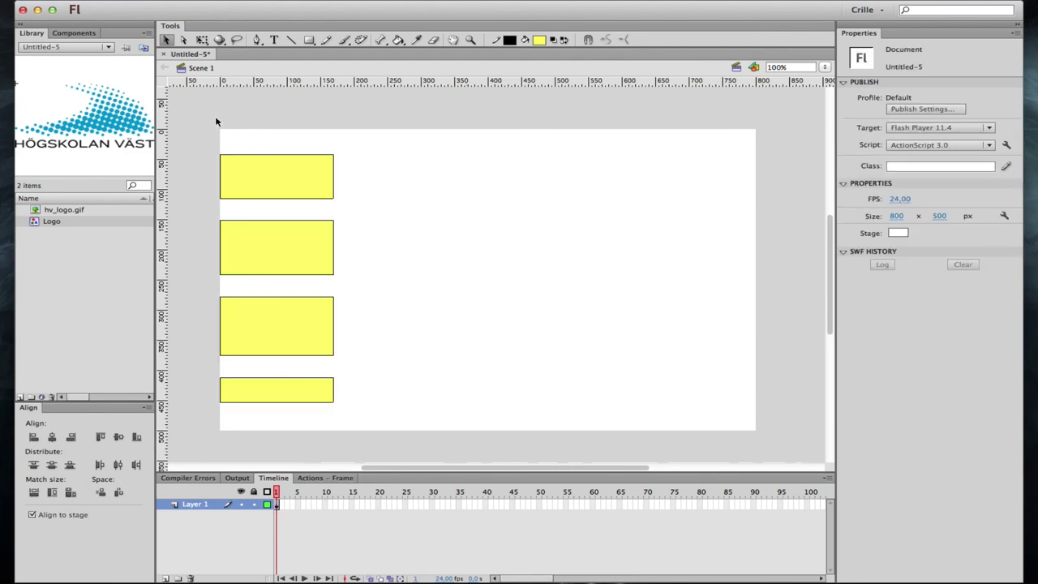
left_click(257, 181)
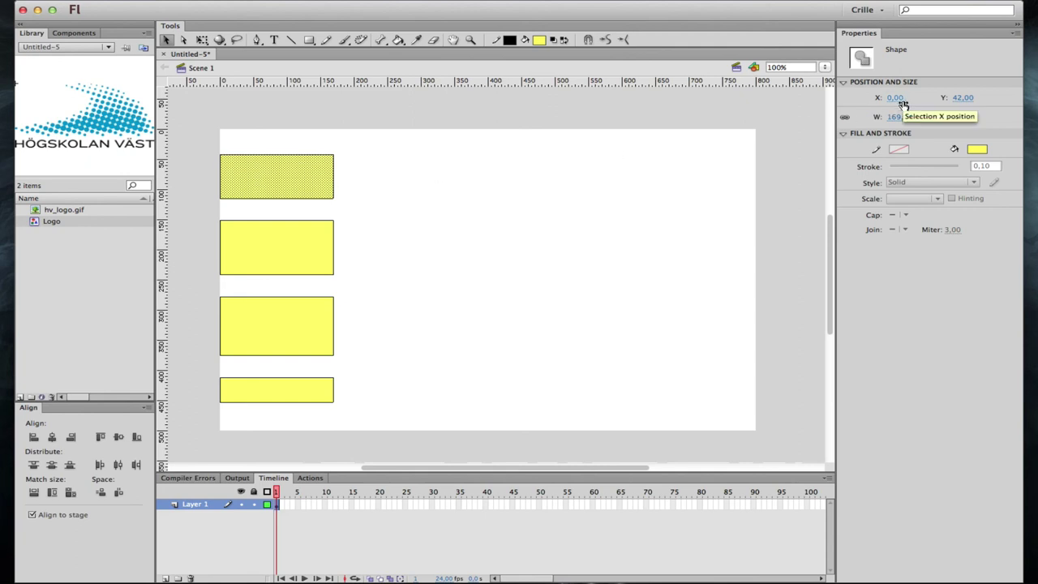
left_click(280, 252)
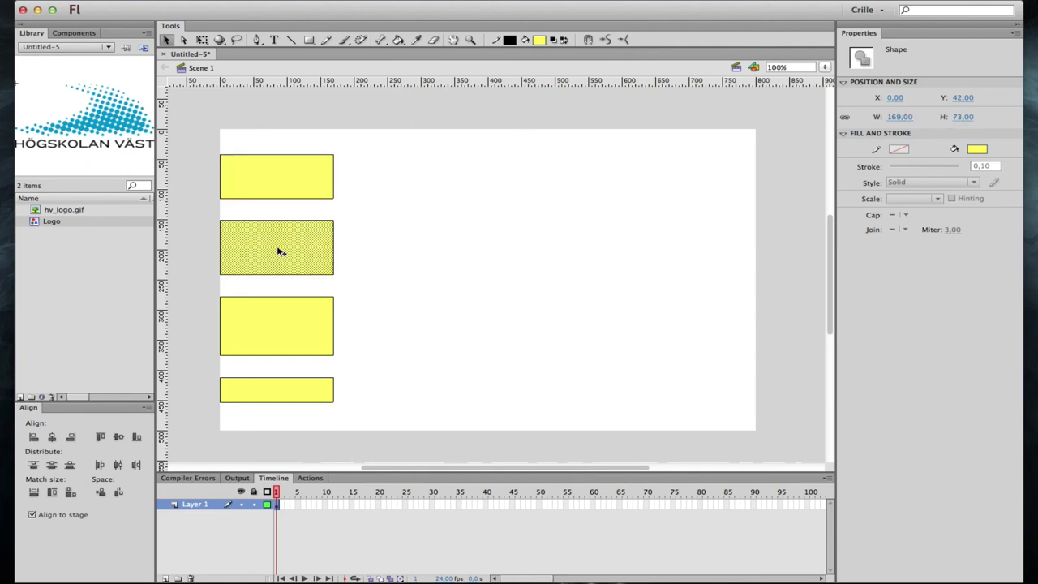
left_click(280, 343)
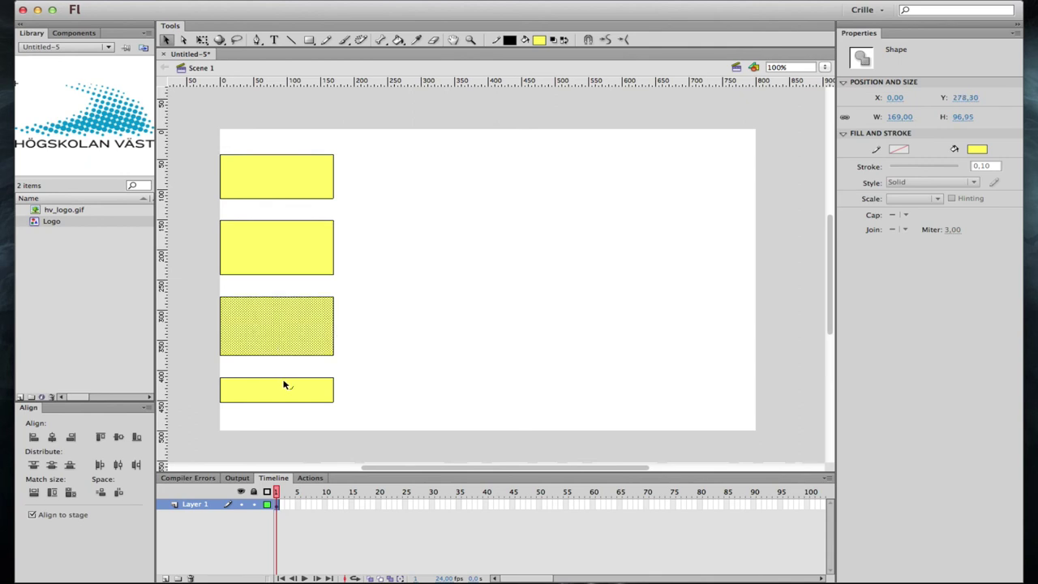
left_click(288, 388)
- Align the four rectangles to the stage's right edge and move them back toward the middle at about X 267, Y 47
left_click_drag(340, 437, 196, 143)
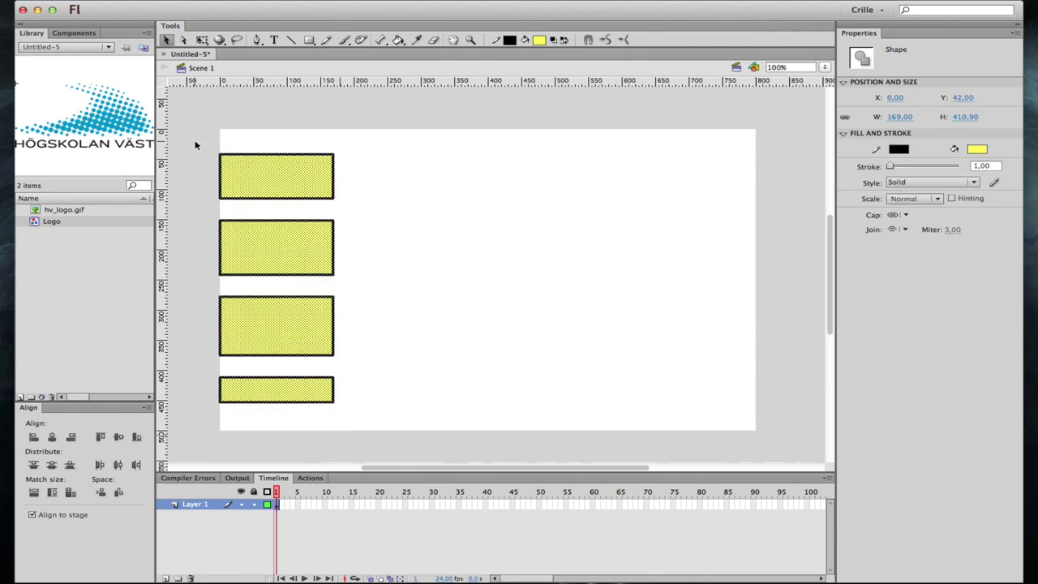
left_click(71, 437)
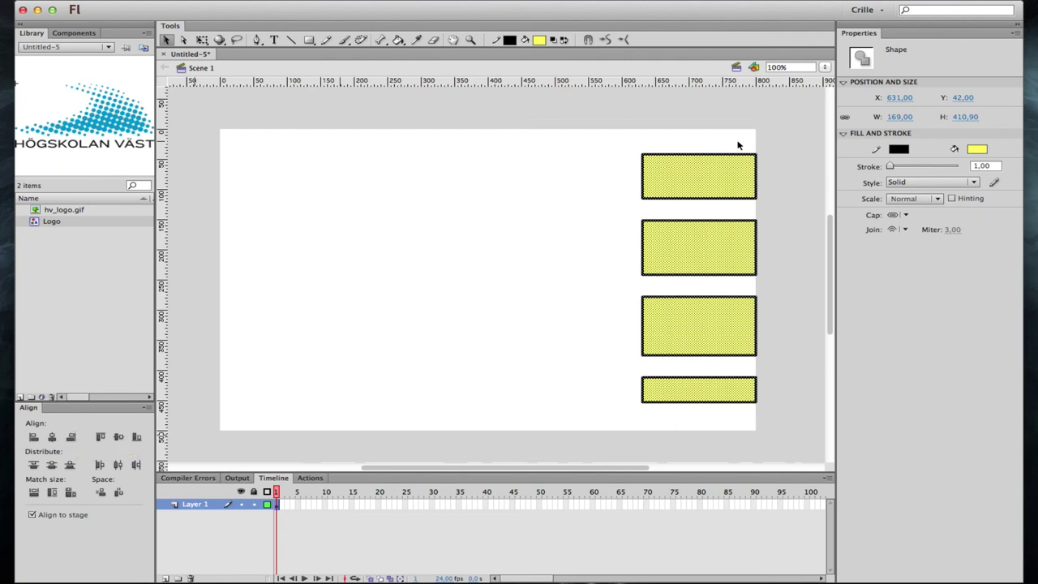
left_click_drag(696, 172, 455, 179)
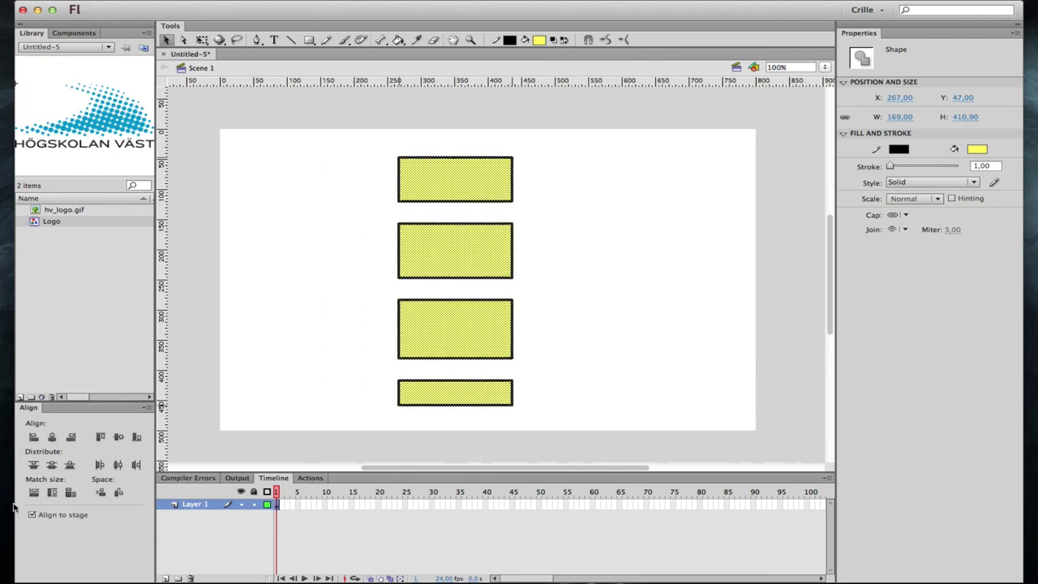
- Turn off Align to stage and shrink the second rectangle from the top in both width and height with Free Transform
left_click(47, 515)
left_click(621, 250)
double_click(487, 259)
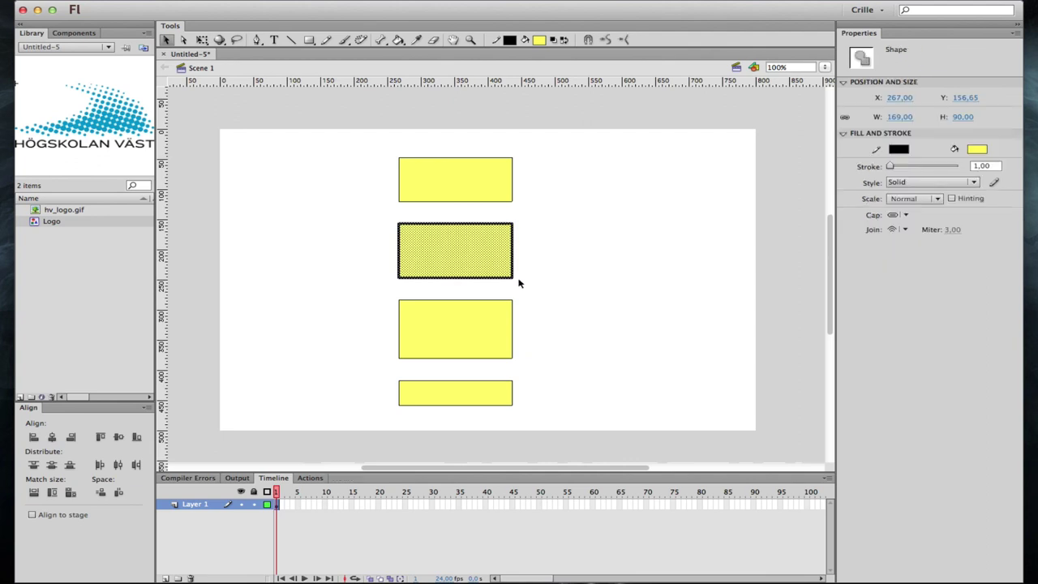
key("q")
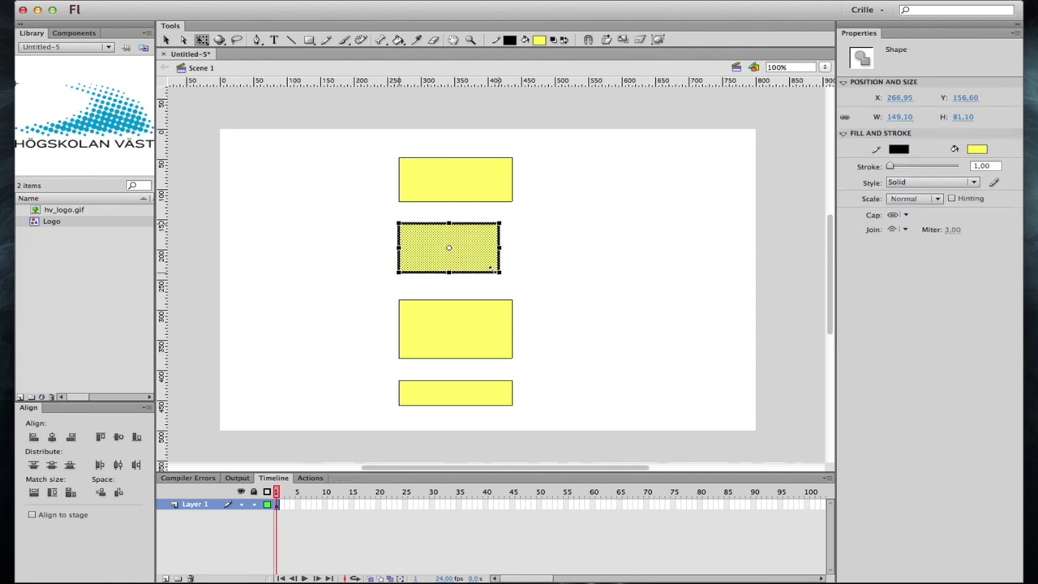
left_click_drag(513, 279, 465, 254)
- Resize the third rectangle to about 220 by 54 and extend the bottom rectangle's upper edge to make it taller
double_click(475, 321)
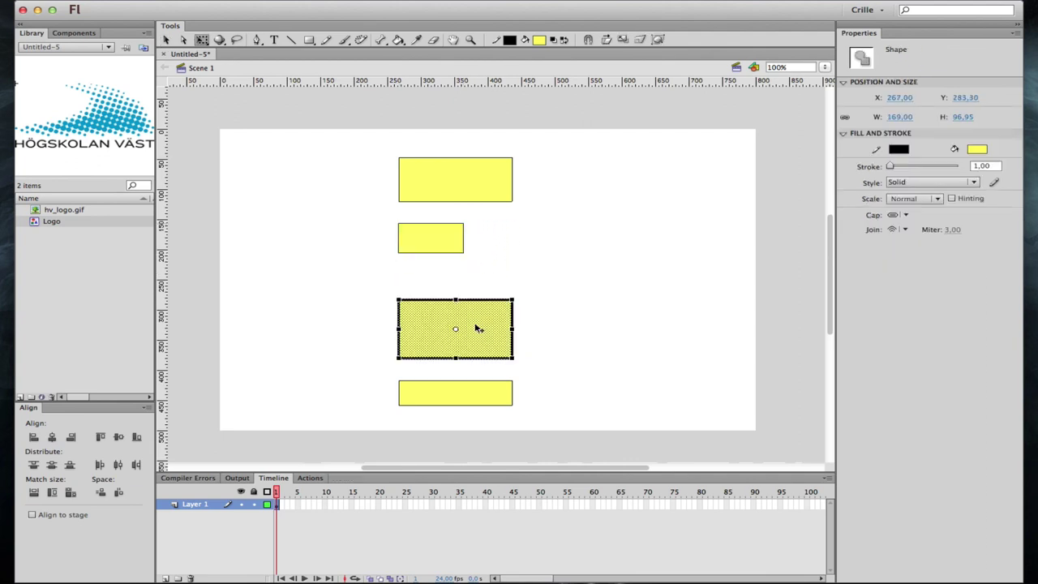
left_click_drag(512, 357, 548, 334)
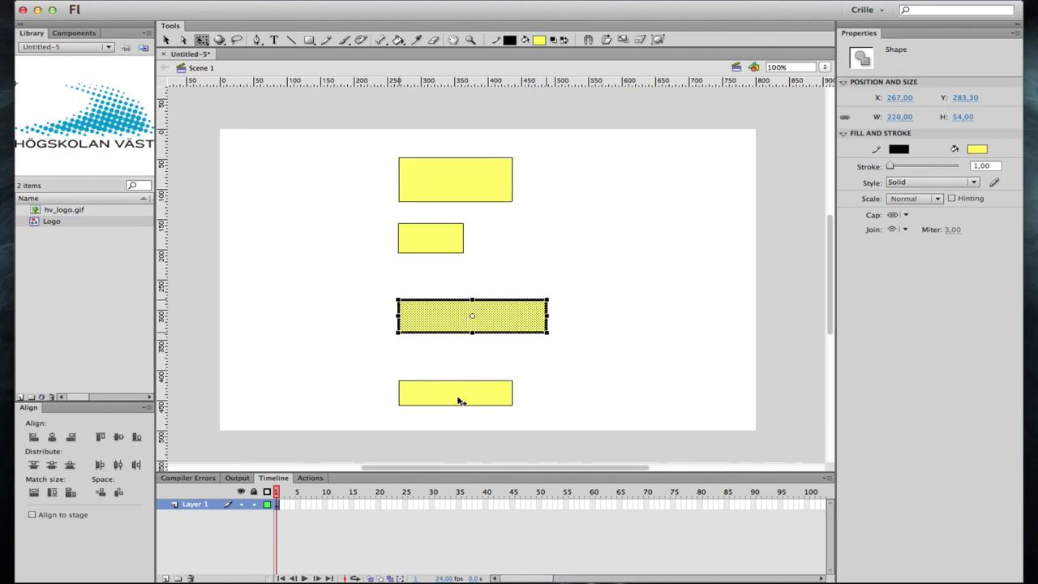
double_click(459, 399)
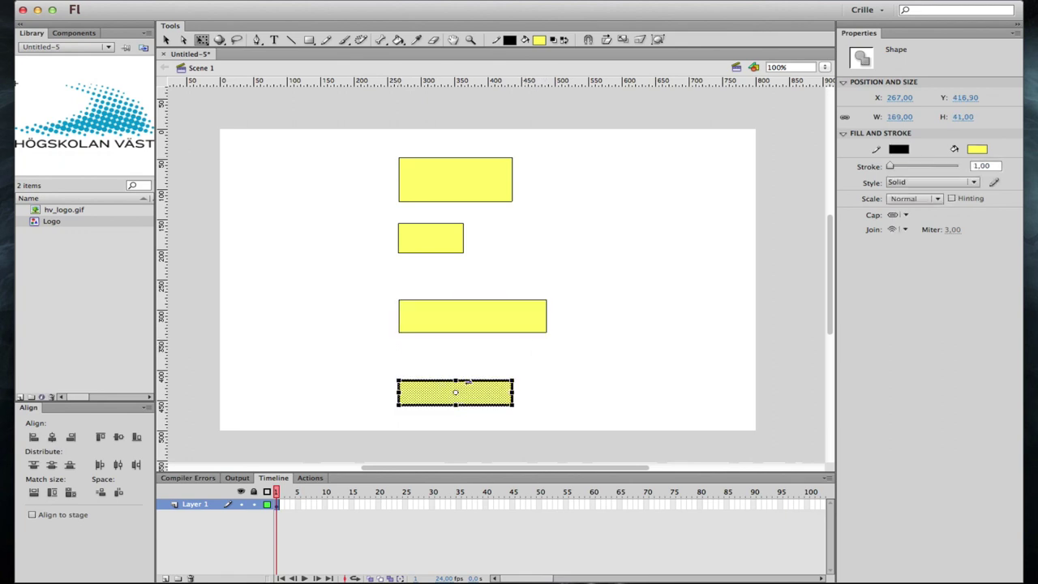
left_click_drag(457, 380, 460, 362)
left_click(589, 366)
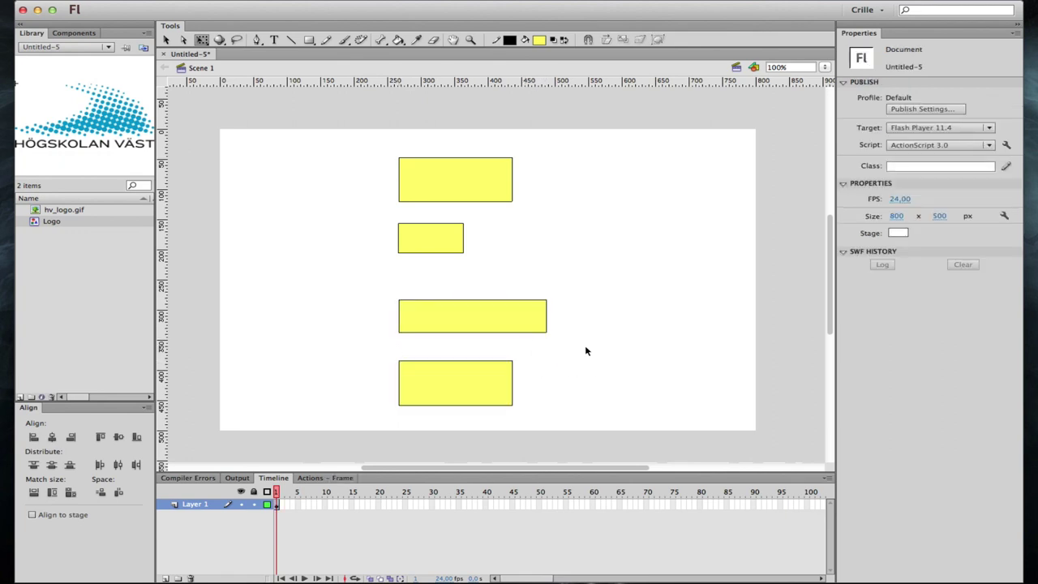
- Select the whole bottom rectangle and move it up and to the left, to about X 223
left_click_drag(543, 423, 335, 331)
left_click(603, 397)
left_click_drag(557, 424, 343, 352)
left_click_drag(439, 385, 410, 369)
left_click(250, 303)
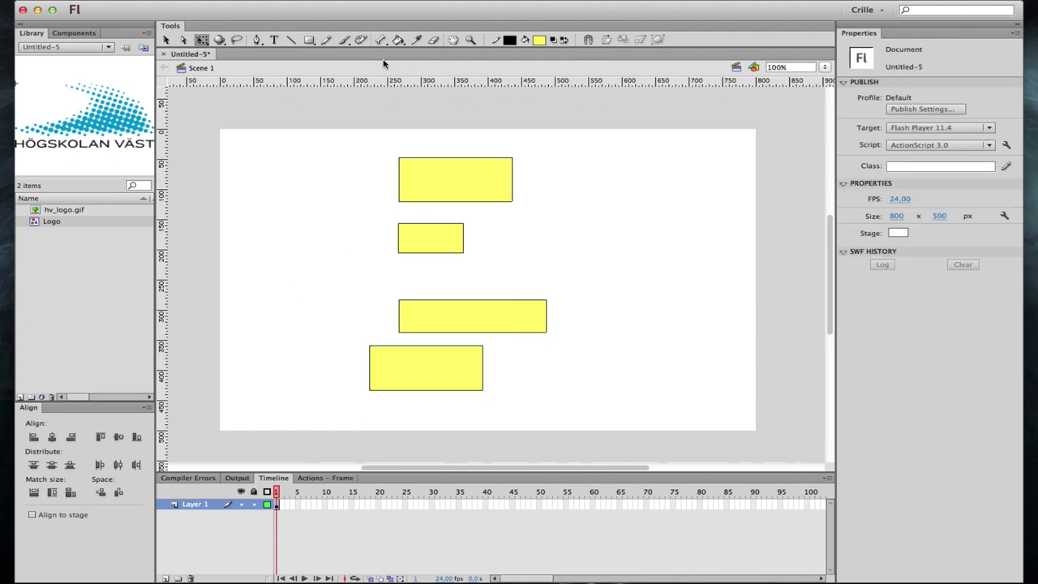
- Align the horizontal centers of all four rectangles with each other and match both their widths and heights
left_click_drag(309, 117, 655, 424)
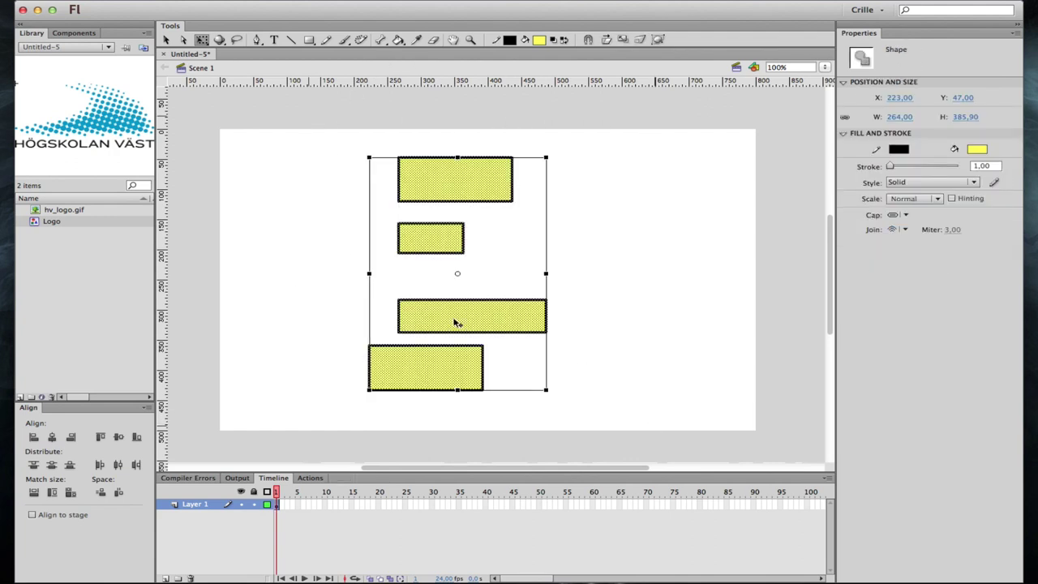
left_click(52, 437)
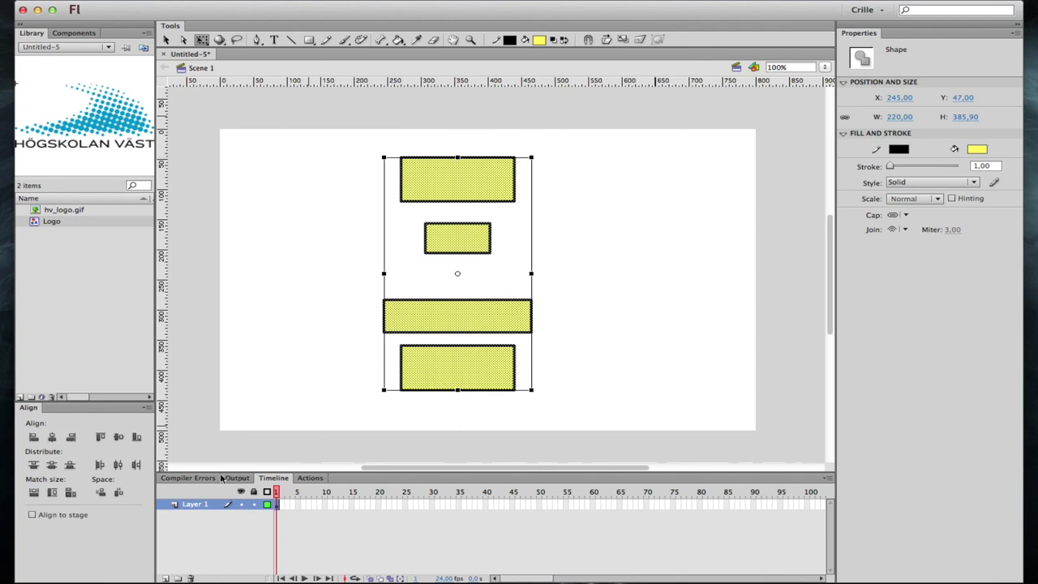
left_click(71, 492)
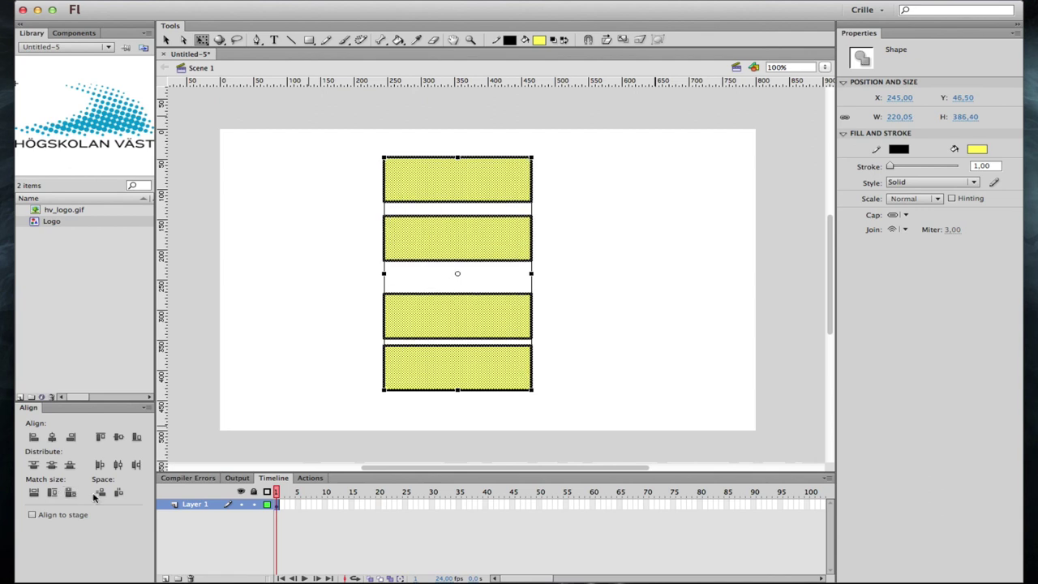
- Space the four equal-sized rectangles evenly in the vertical direction and deselect them
left_click(100, 492)
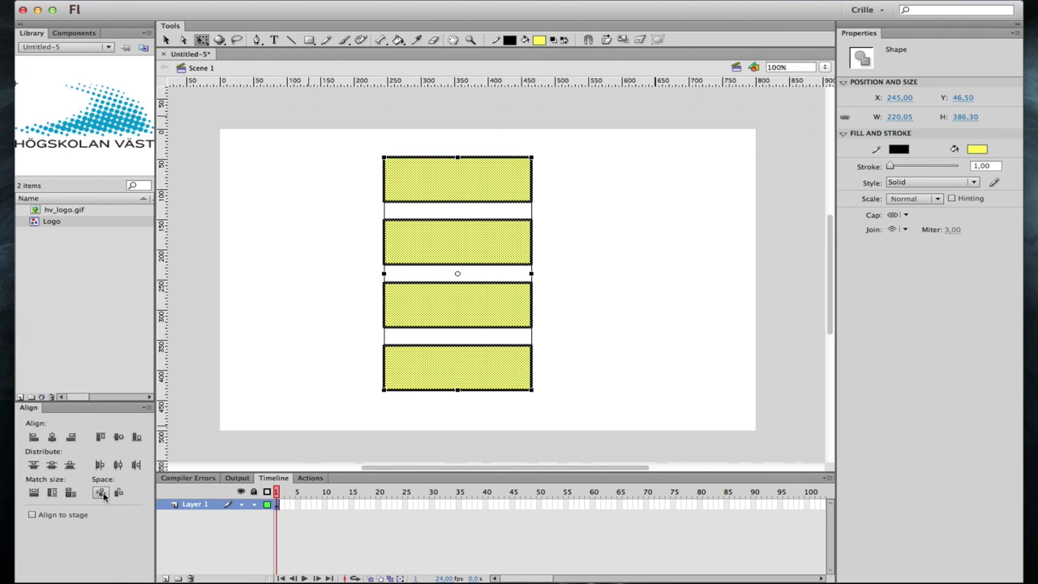
left_click(665, 272)
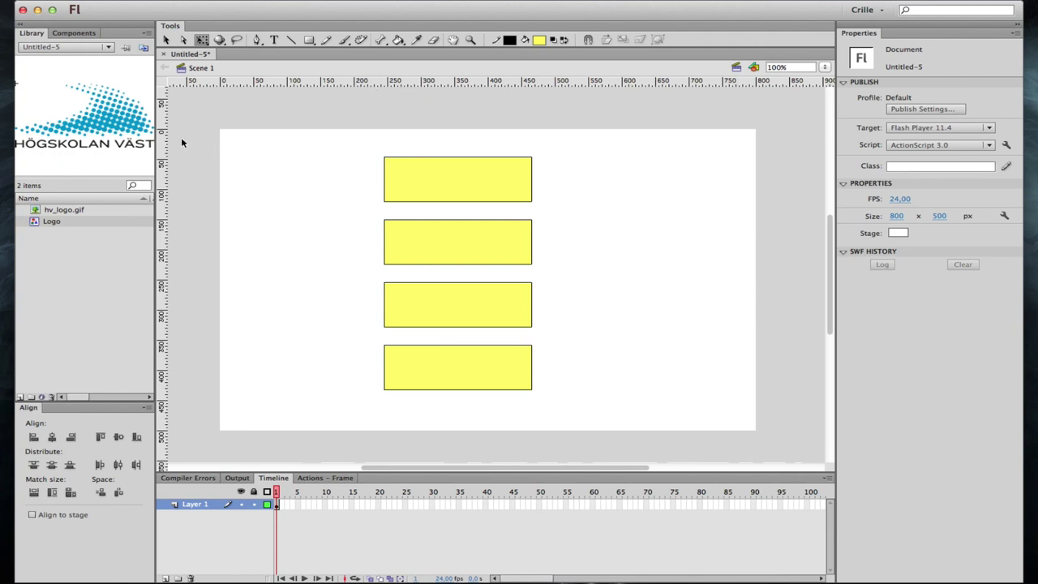
- Place a vertical guide at about X 232 and move the top rectangle so its left edge meets it, at about Y 40.5
left_click_drag(165, 138, 376, 141)
left_click_drag(549, 210, 394, 170)
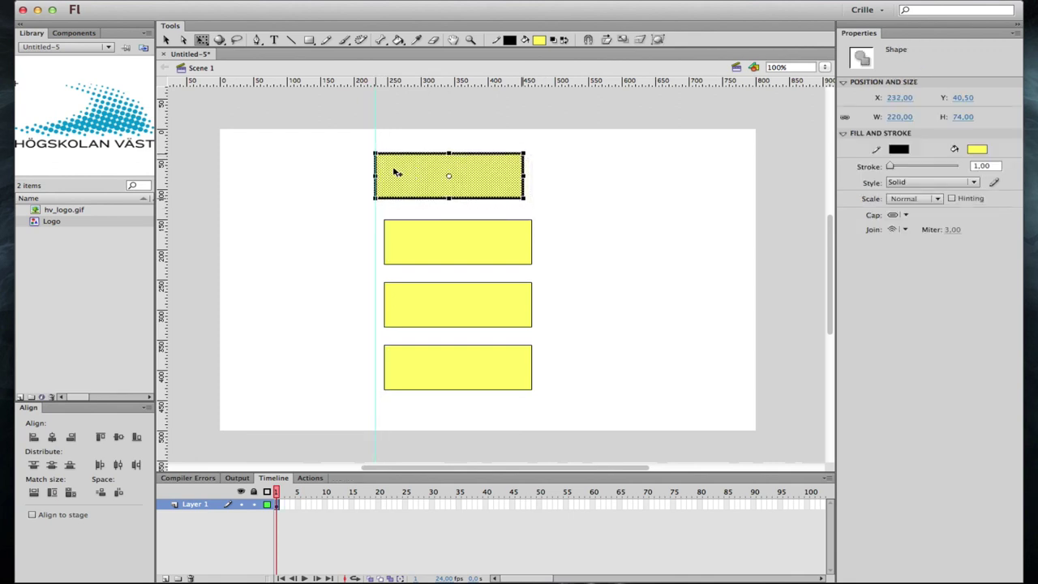